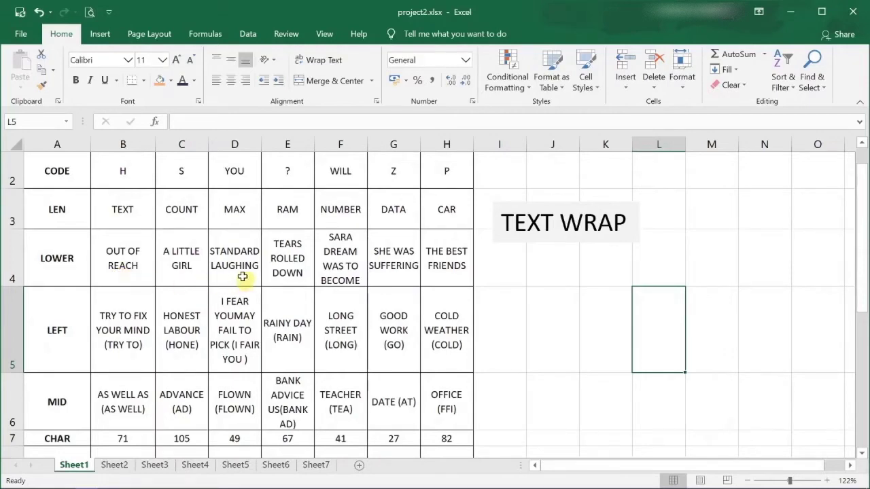
Go to Sheet2, with its table of LOWER, MID and CHAR function examples.
click(114, 465)
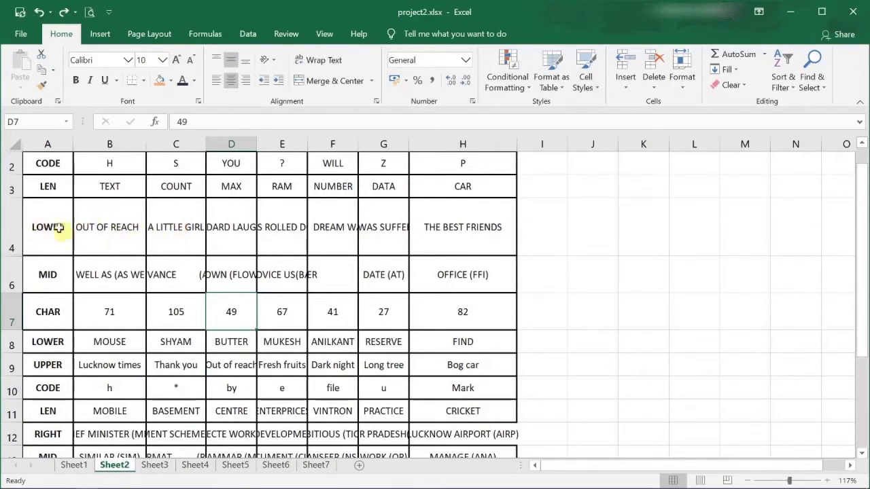
Apply Wrap Text to the LOWER row cells B4 to H4.
click(11, 224)
click(101, 227)
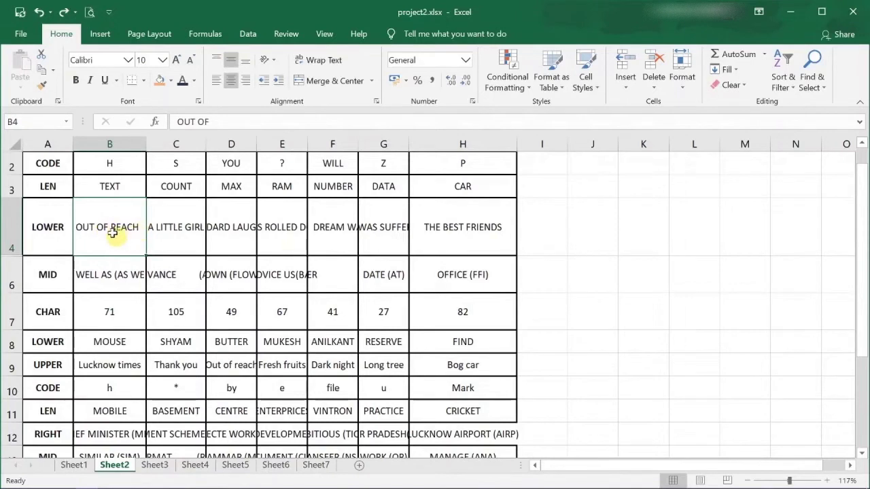
drag(112, 233, 464, 229)
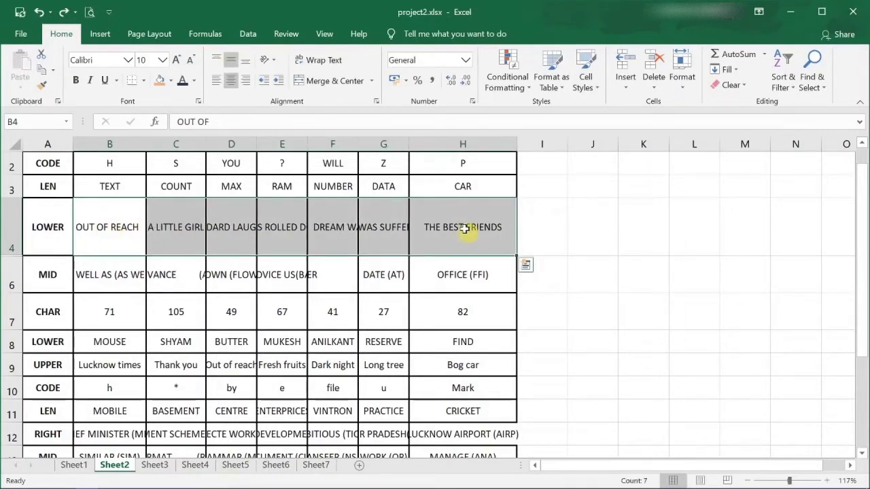
mouse_move(319, 60)
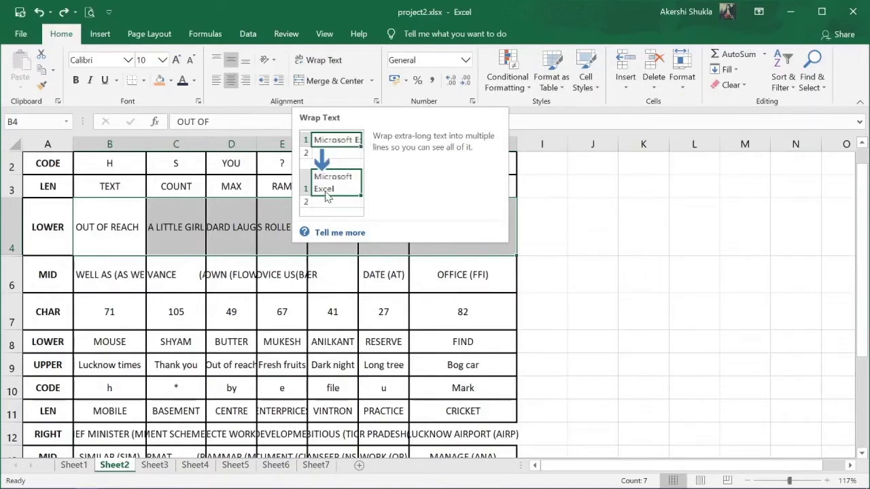
click(324, 65)
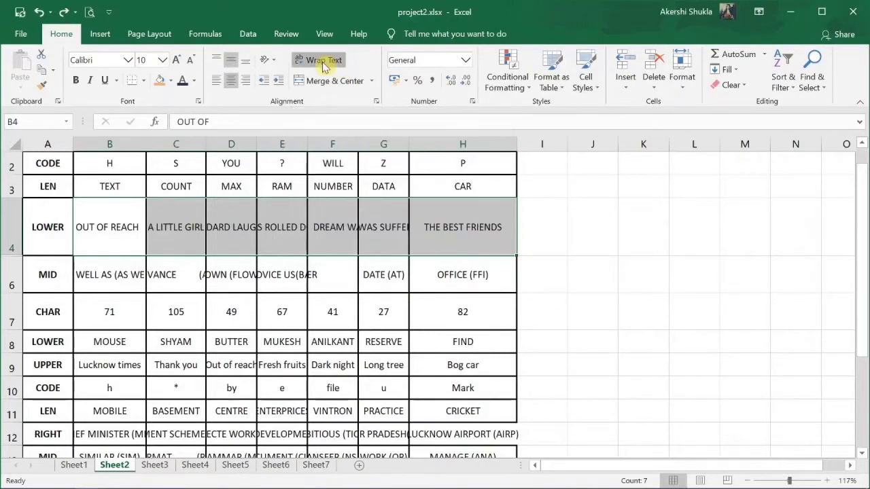
click(324, 62)
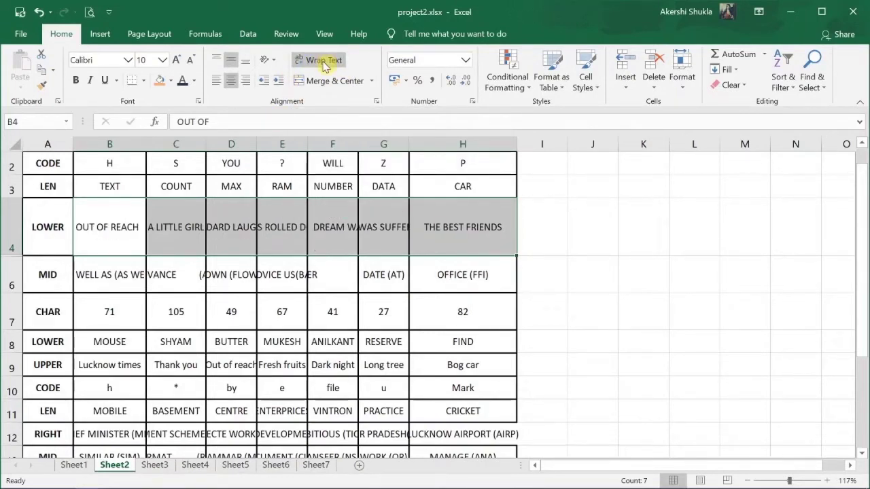
click(324, 62)
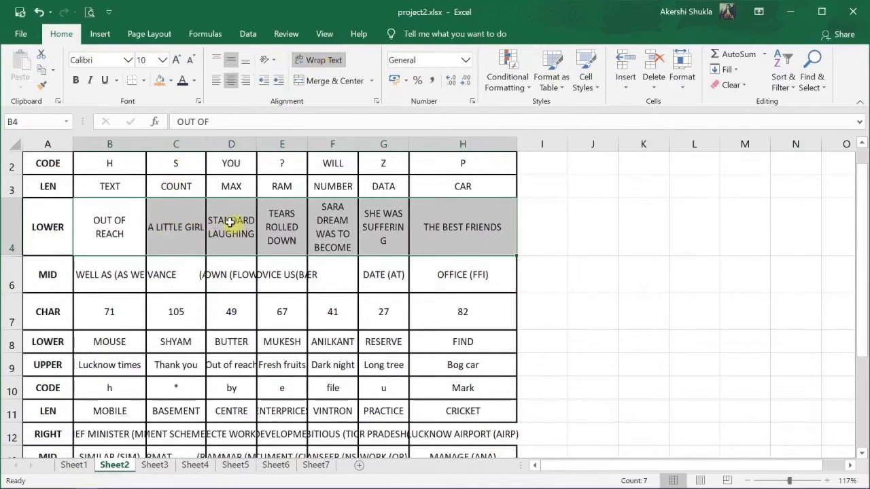
Break cell C4 so 'GIRL' sits on a second line below 'A LITTLE'.
click(170, 232)
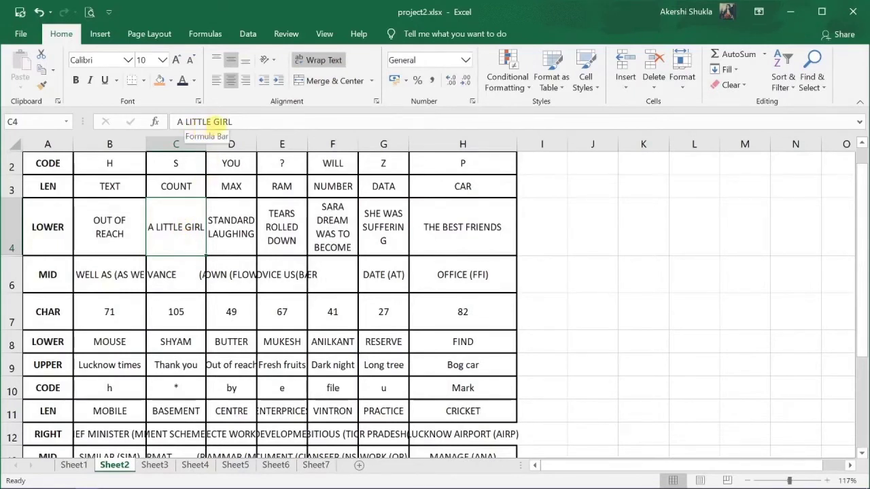
click(207, 122)
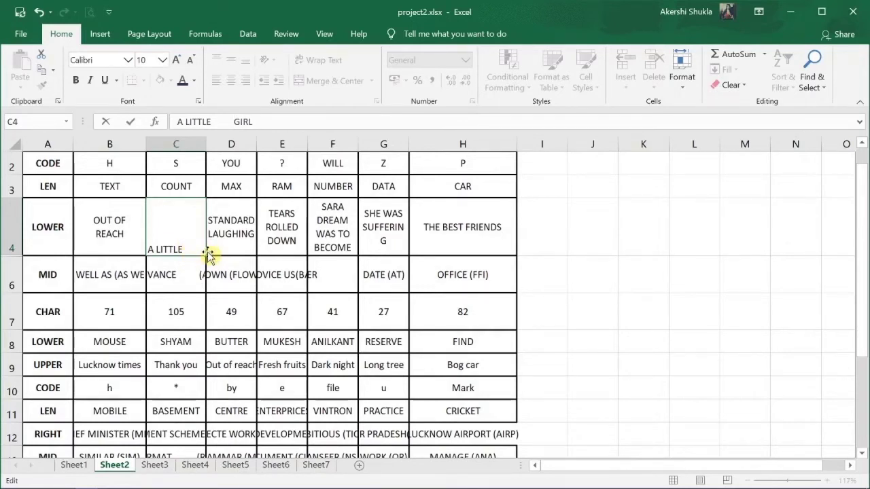
key(Return)
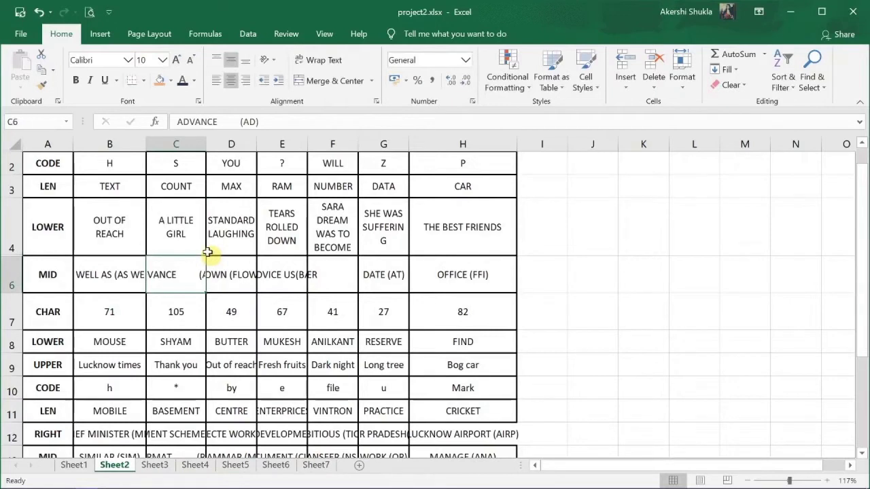
key(ctrl+z)
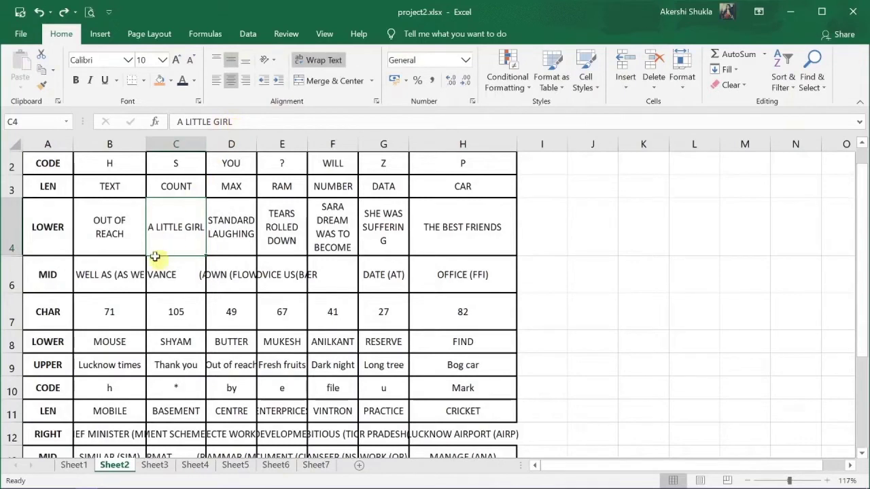
click(185, 228)
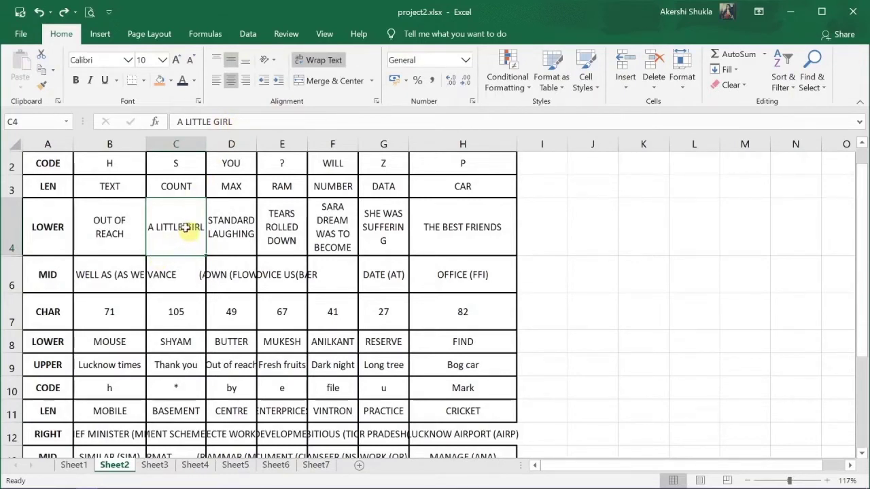
double_click(185, 228)
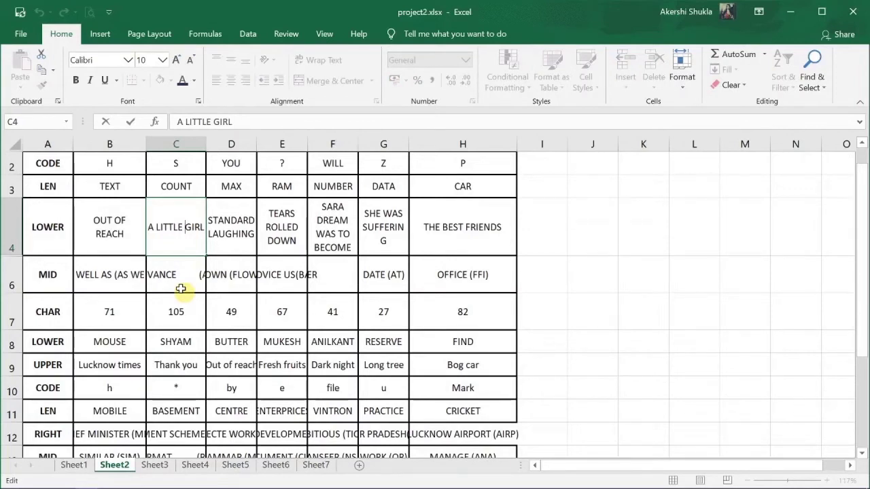
key(alt+Return)
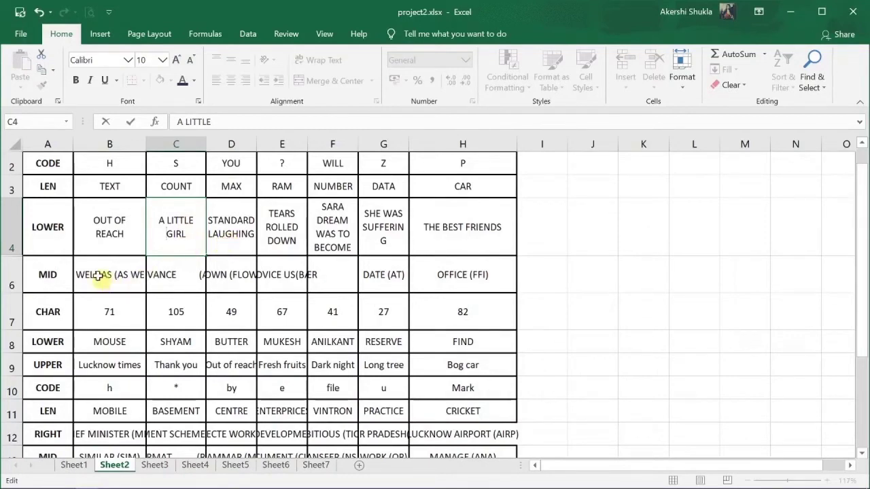
Wrap the 'AS WELL AS (AS WELL)' text in B6, then select C6 to H6.
click(98, 275)
click(317, 61)
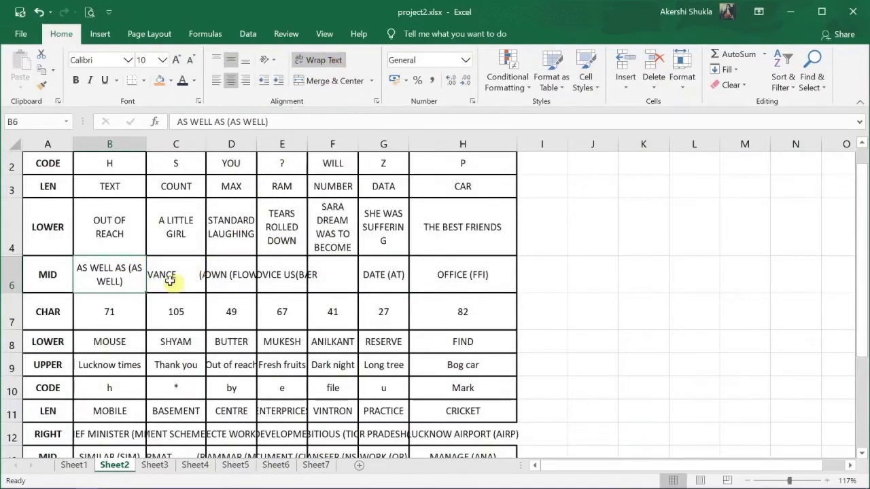
drag(170, 282, 435, 275)
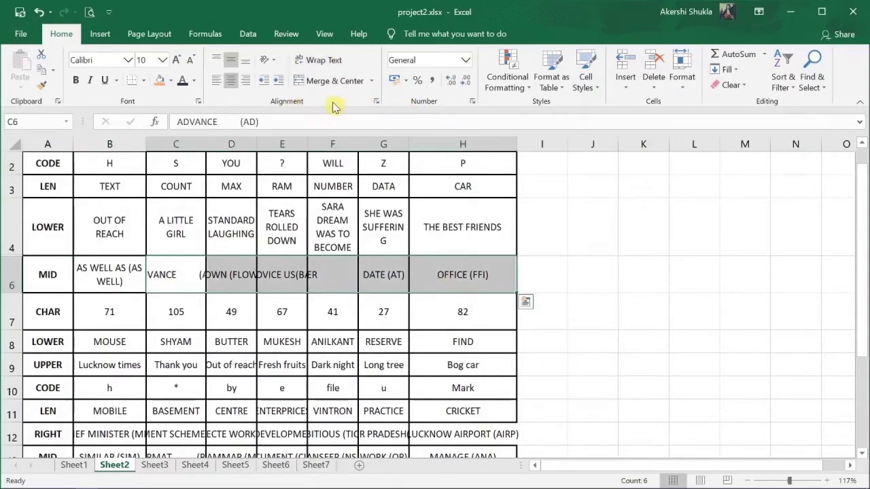
Turn on Wrap text for C6 to H6 through the Format Cells alignment options.
click(376, 102)
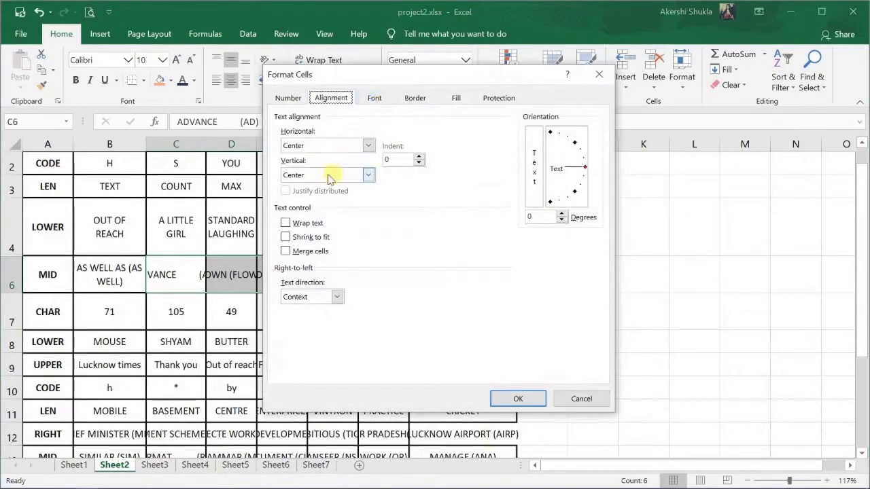
click(291, 225)
click(517, 399)
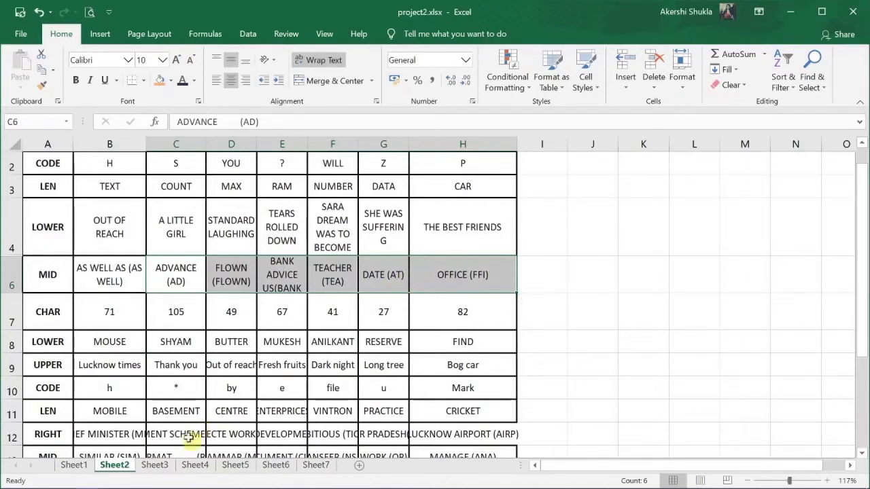
Switch to Sheet3 to view the finished VINAYAK PUBLIC SCHOOL marks table.
click(155, 466)
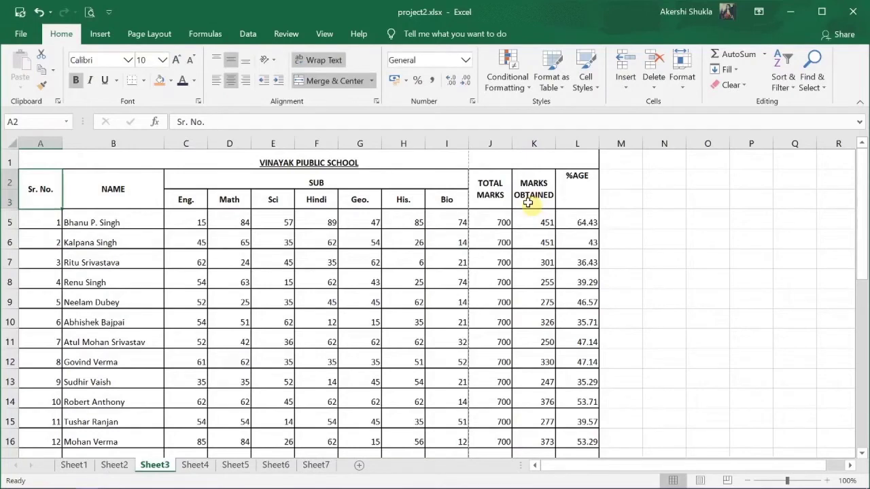
Move to Sheet4's unformatted marks table, glancing back at Sheet3's finished version.
key(ctrl+Page_Down)
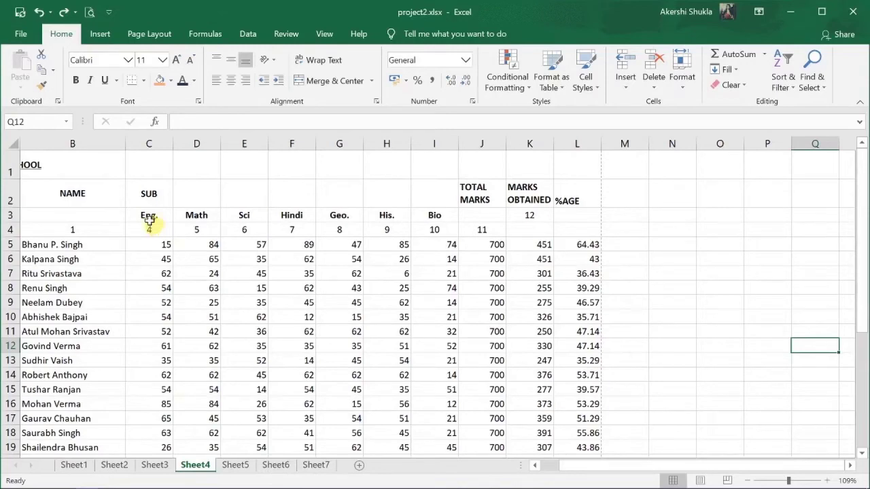
click(155, 465)
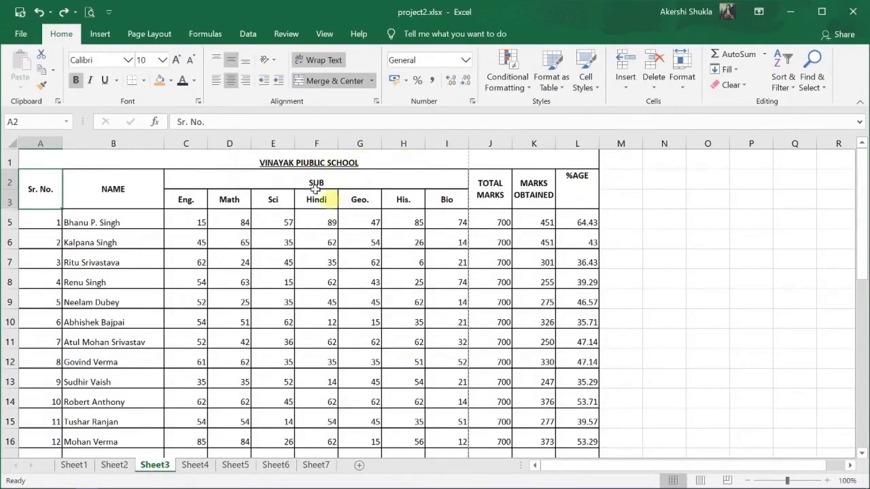
click(193, 466)
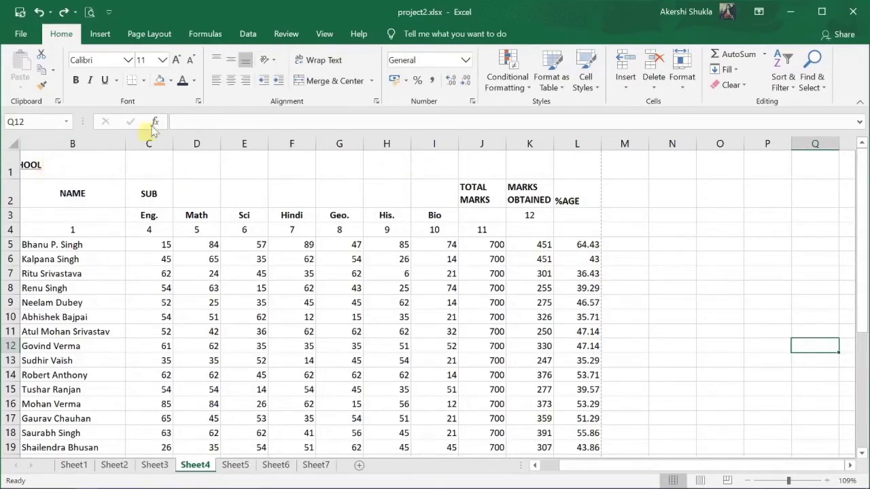
click(217, 81)
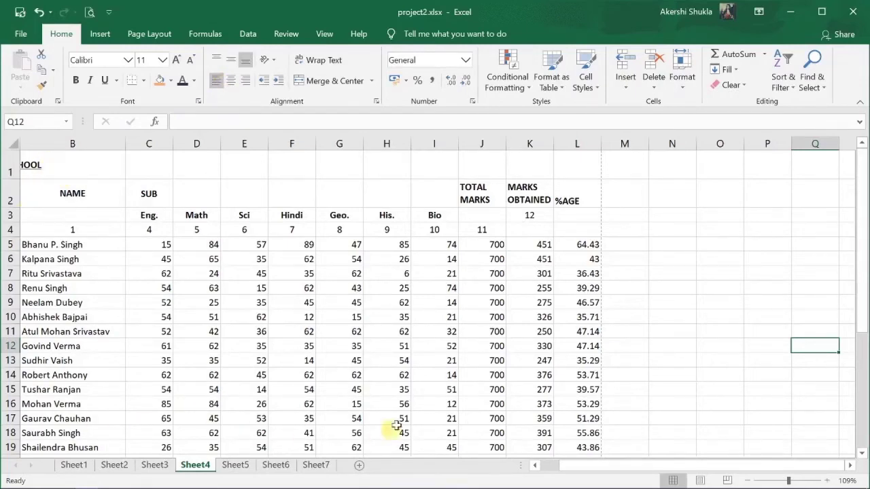
Merge and centre the school title across A1 to L1, then view Sheet3 for comparison.
drag(571, 466, 543, 465)
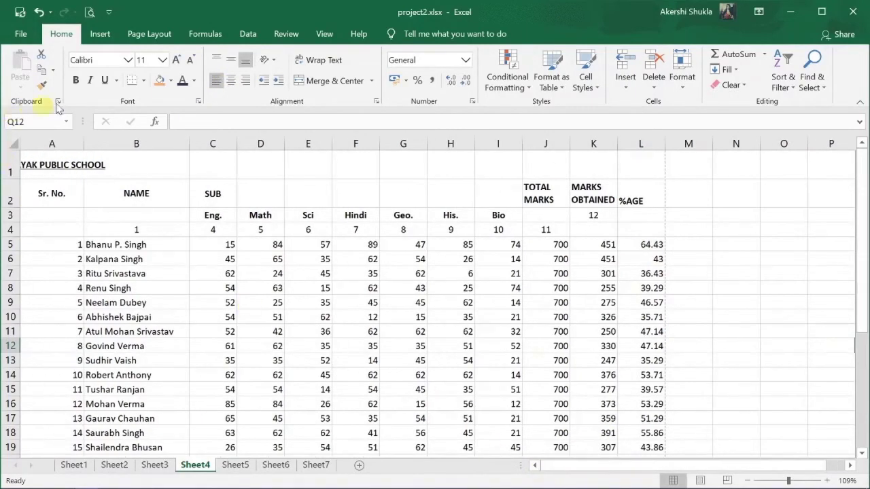
click(40, 164)
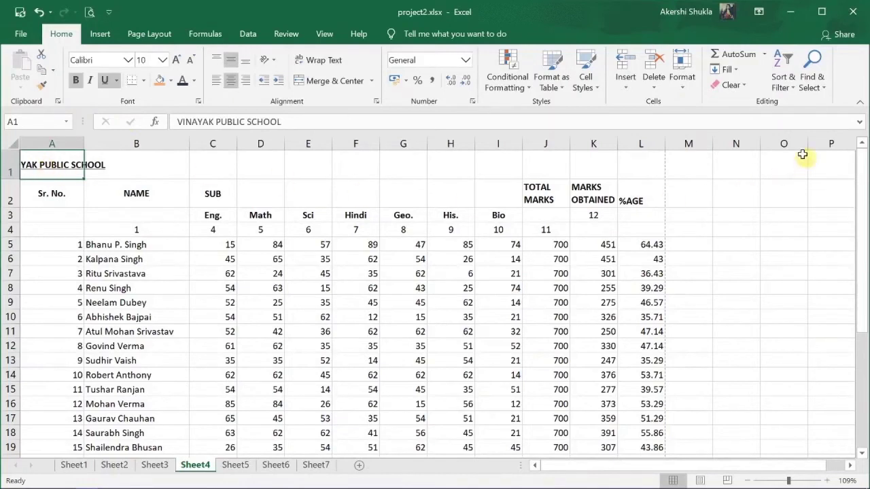
shift+click(648, 163)
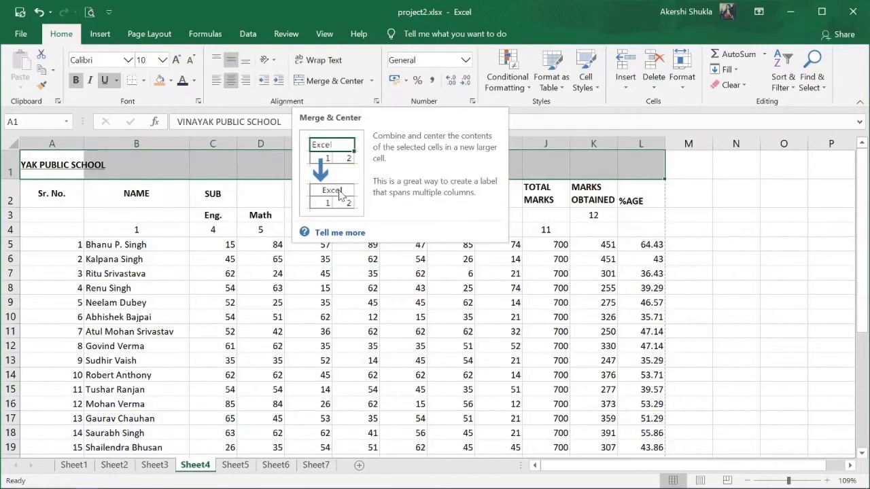
click(333, 82)
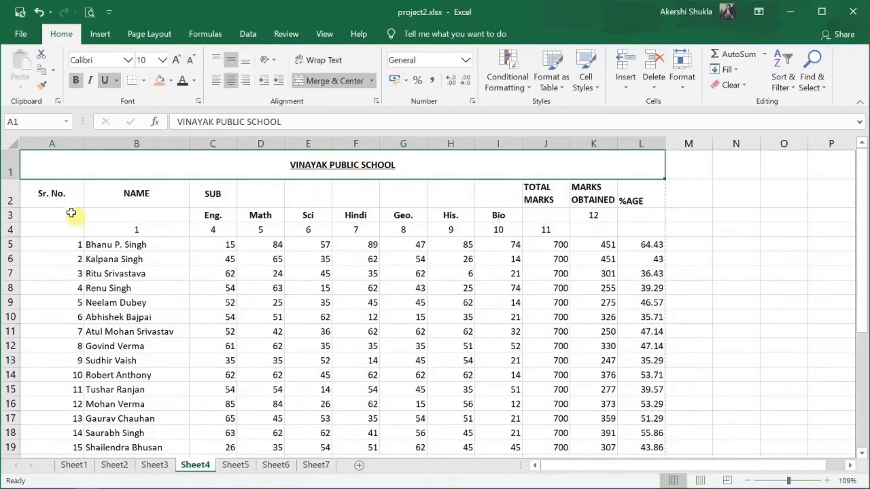
click(160, 466)
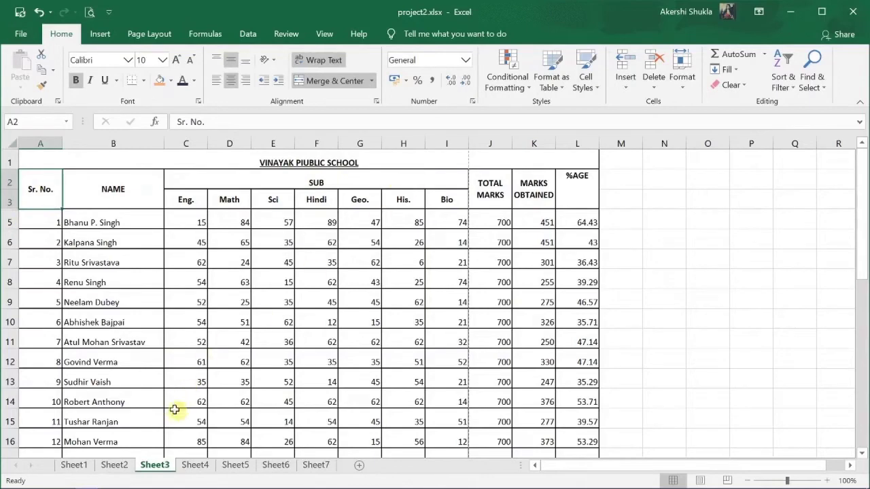
On Sheet4, merge Sr. No. over A2:A3, NAME over B2:B3, and SUB across C2:I2.
click(195, 465)
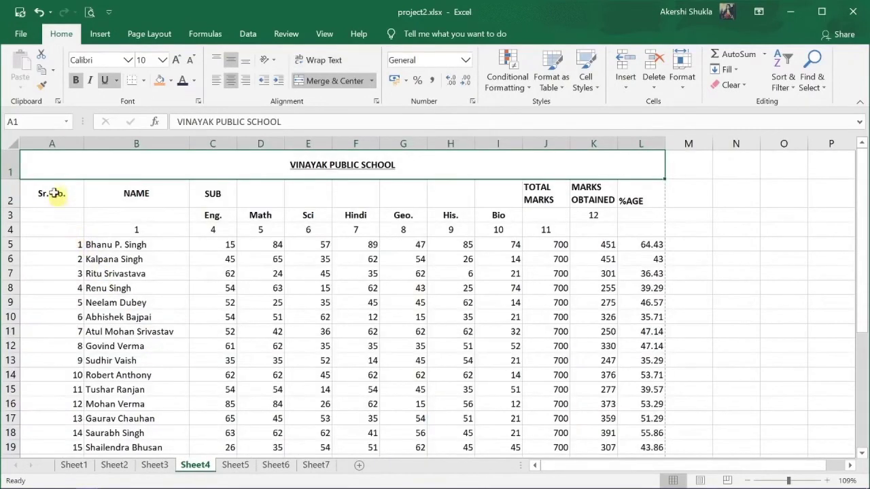
drag(53, 191, 52, 212)
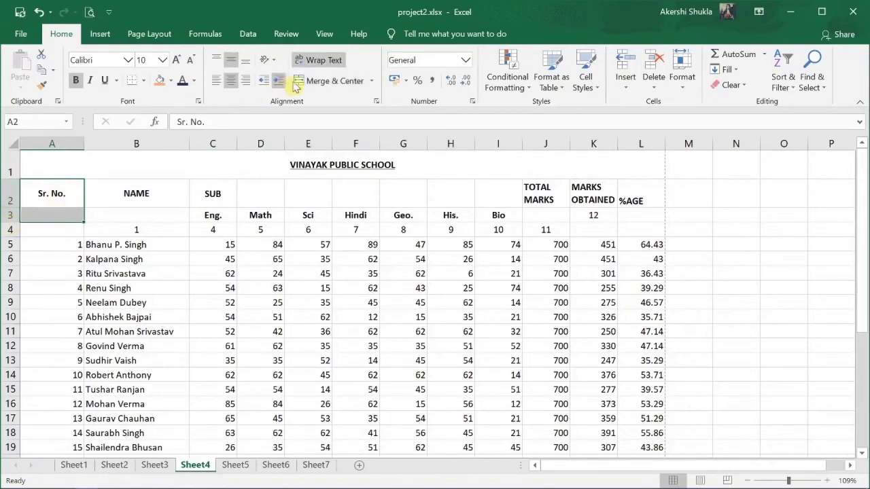
click(318, 88)
drag(153, 193, 148, 215)
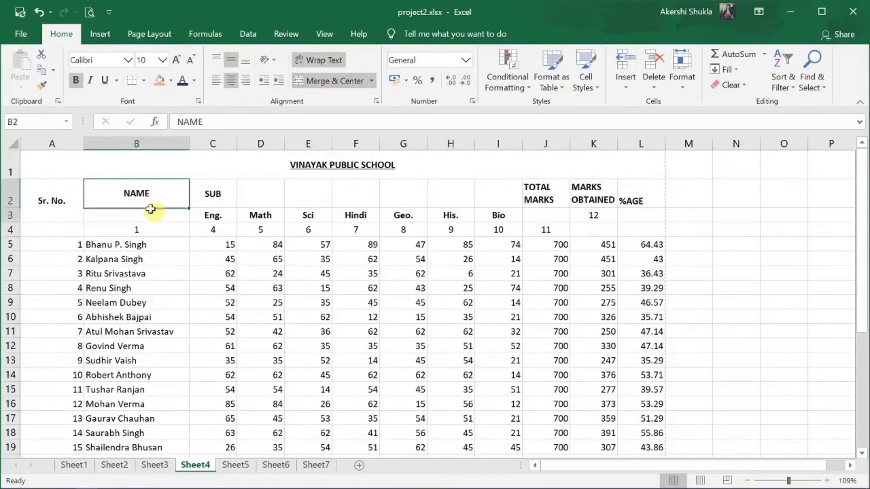
click(331, 80)
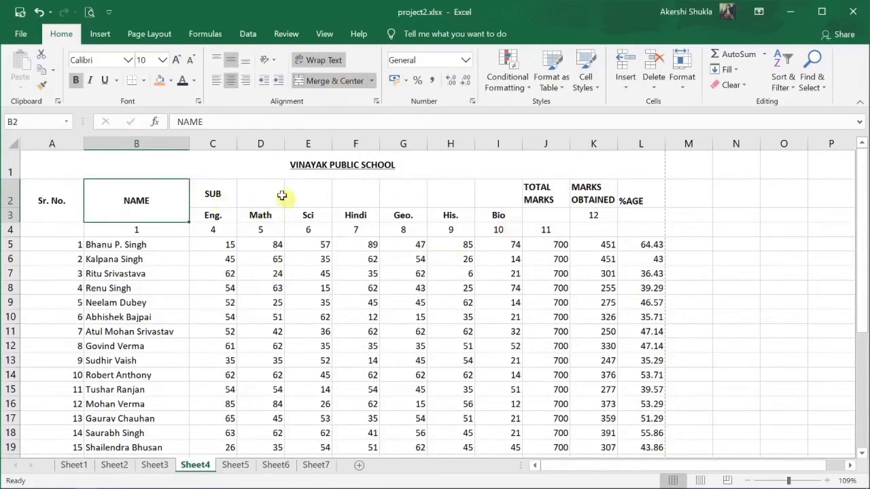
click(214, 196)
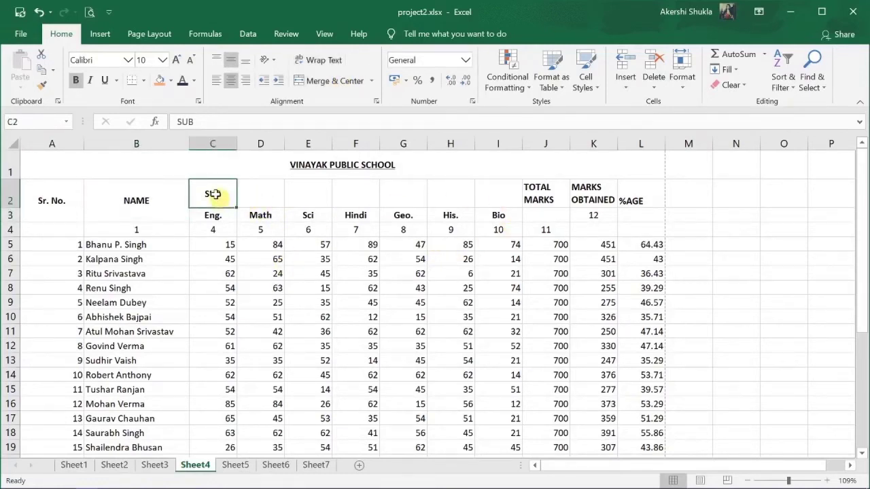
shift+click(486, 195)
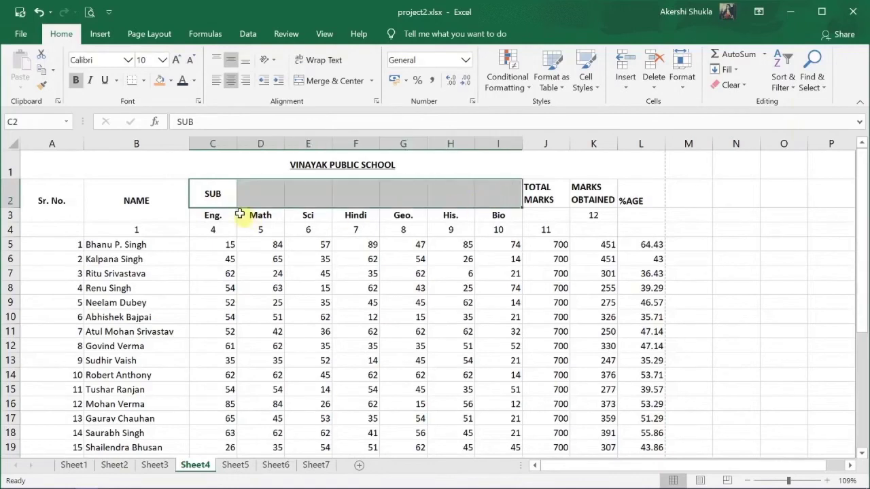
click(327, 86)
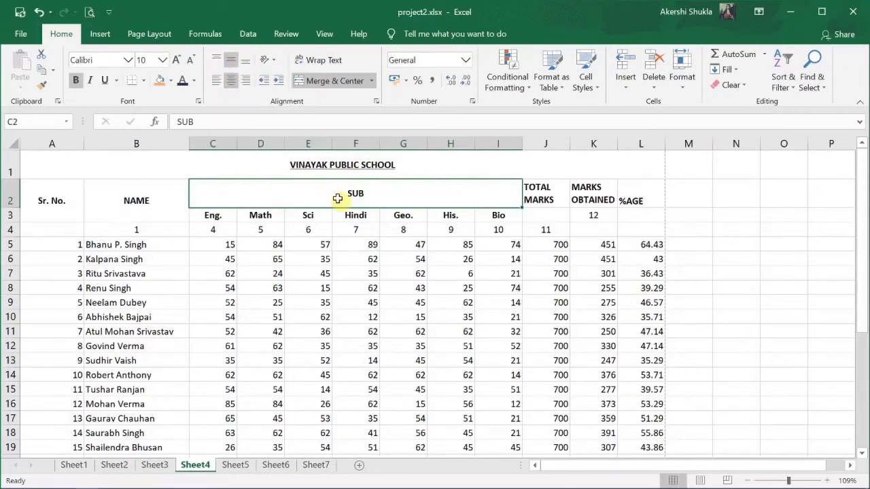
click(541, 197)
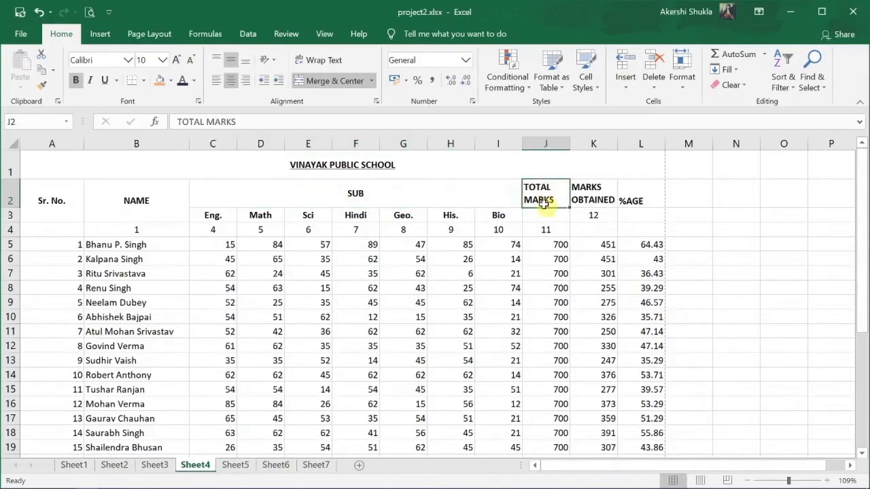
Merge TOTAL MARKS over J2:J3 using Format Cells' Merge cells option.
drag(543, 202, 545, 218)
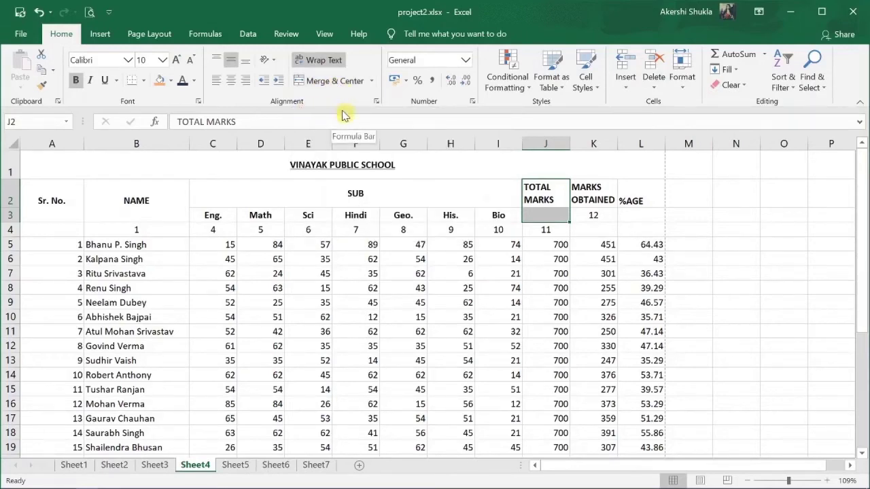
click(375, 102)
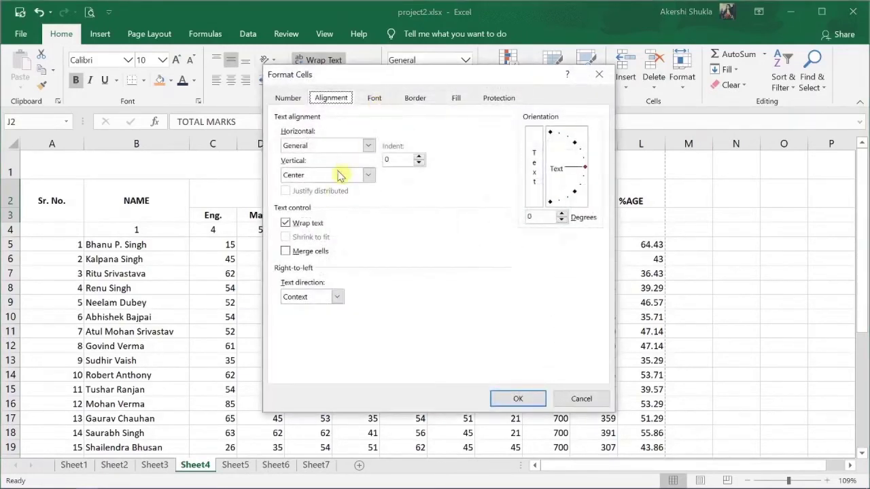
click(285, 251)
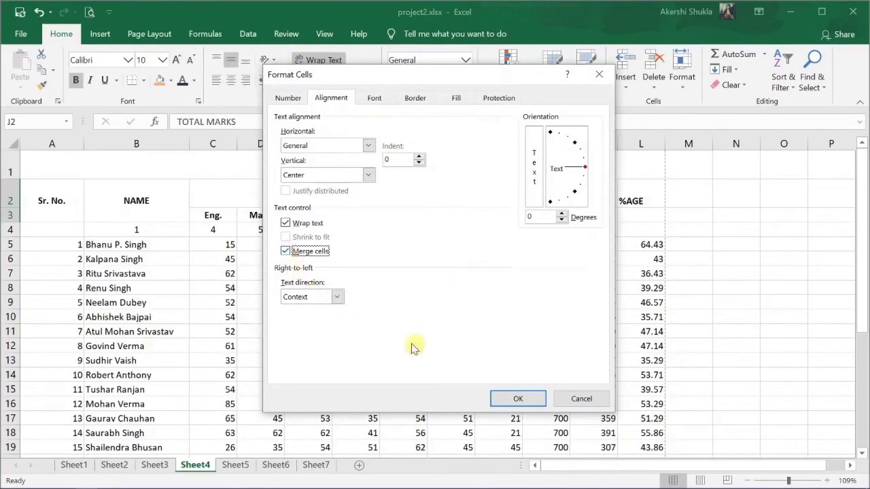
click(513, 399)
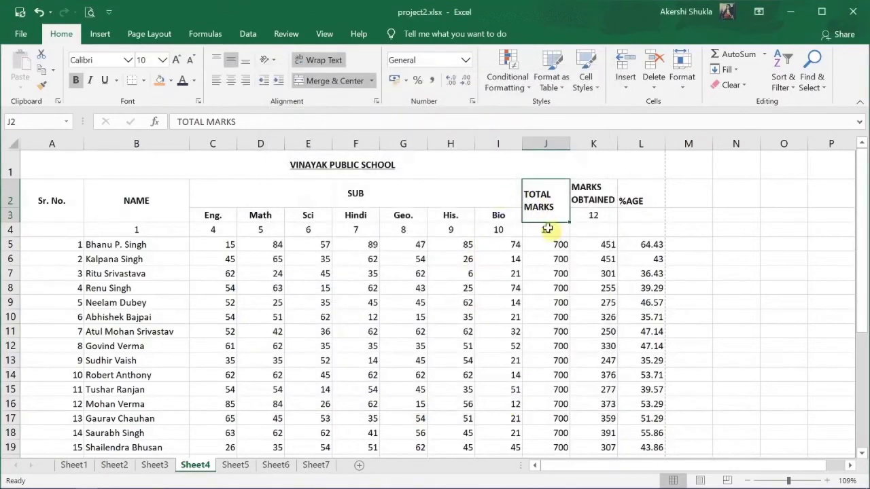
Merge the 12 across K3:L3, then unmerge it back into separate cells.
drag(575, 215, 617, 215)
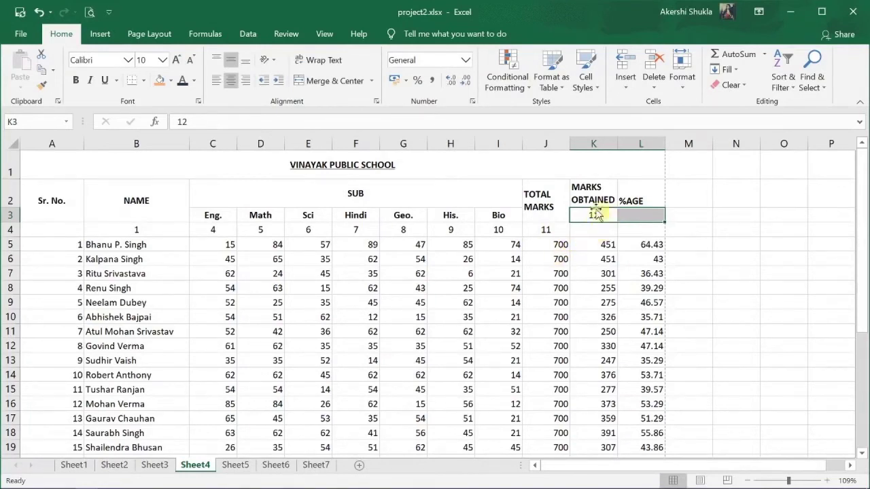
click(341, 87)
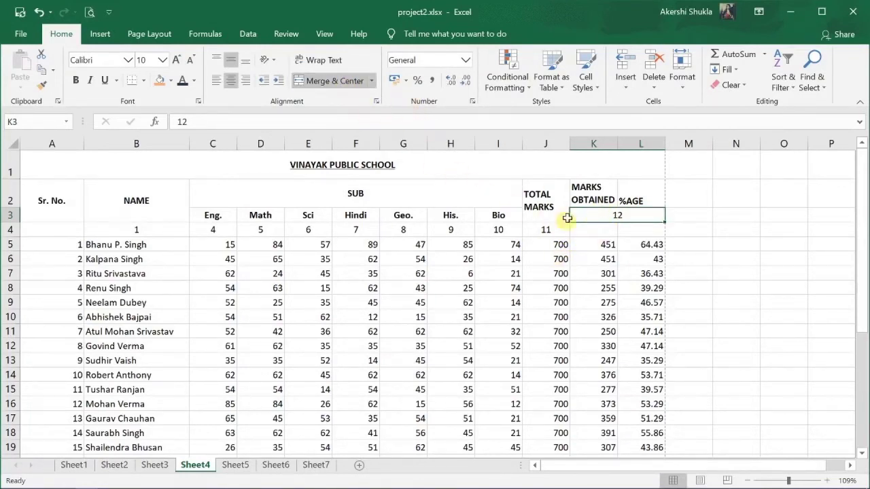
click(372, 81)
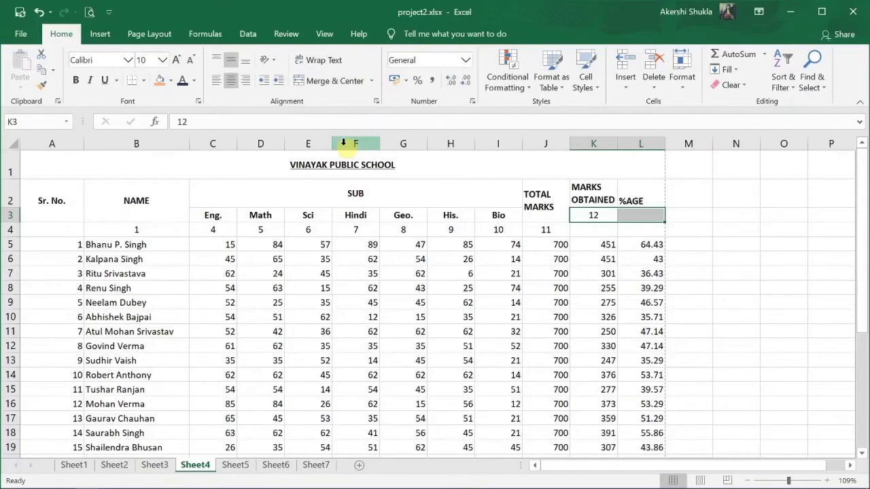
click(609, 244)
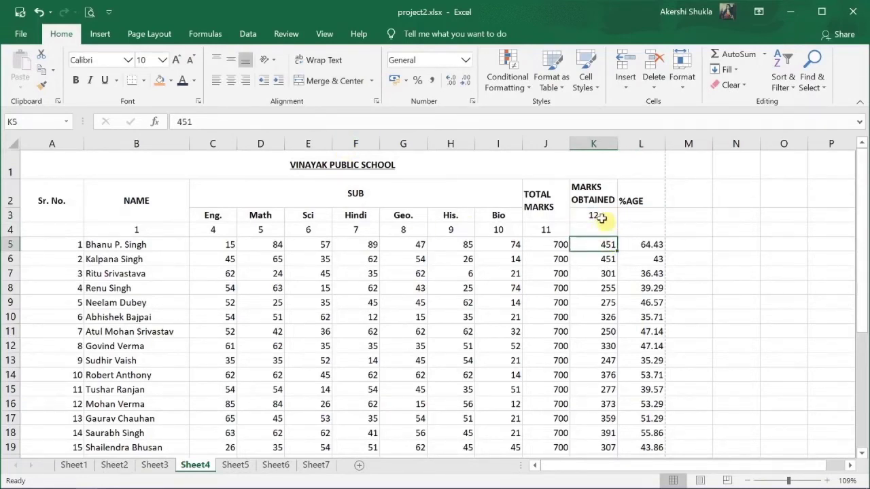
click(601, 217)
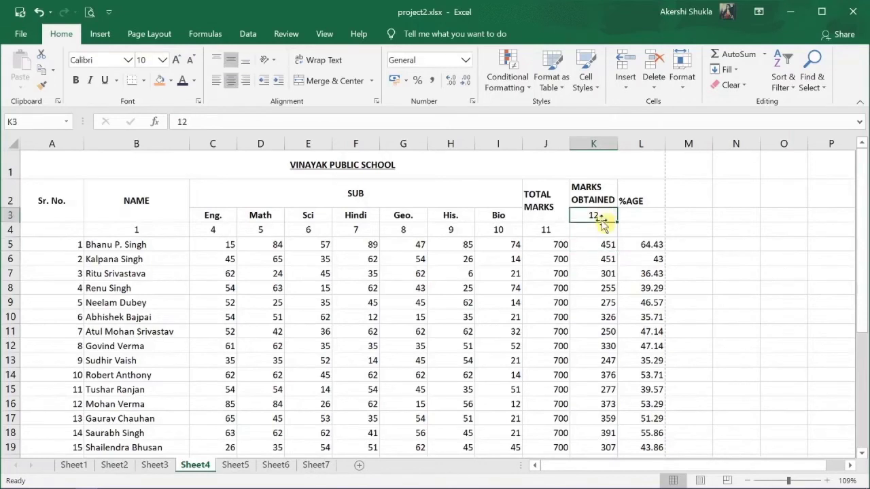
click(584, 270)
Merge MARKS OBTAINED over K2:K3 and %AGE over L2:L3, middle-aligning %AGE.
drag(588, 195, 591, 213)
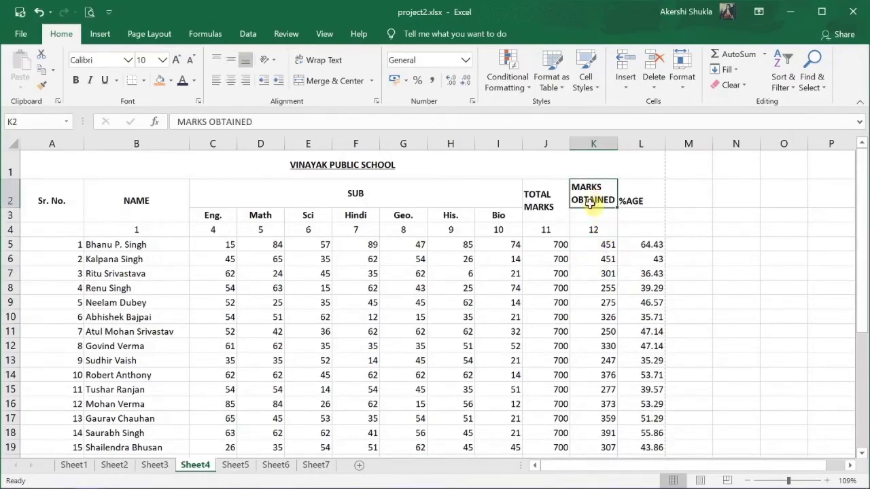
click(330, 80)
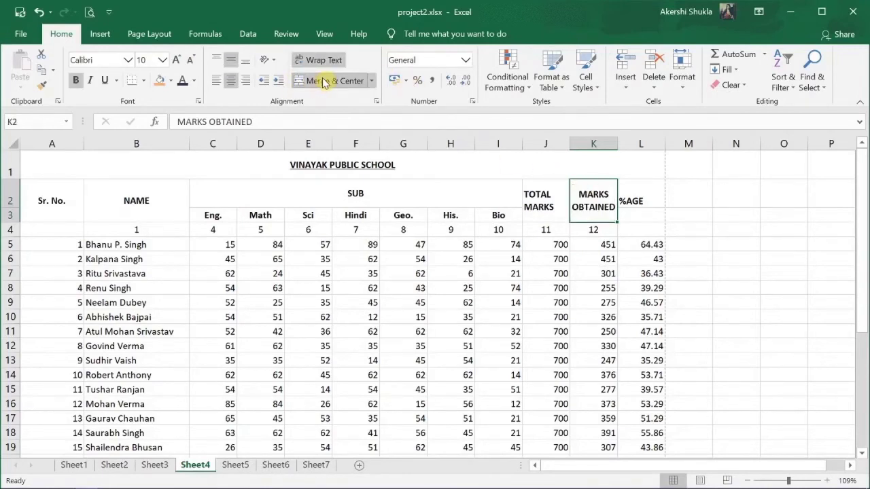
drag(623, 199, 627, 214)
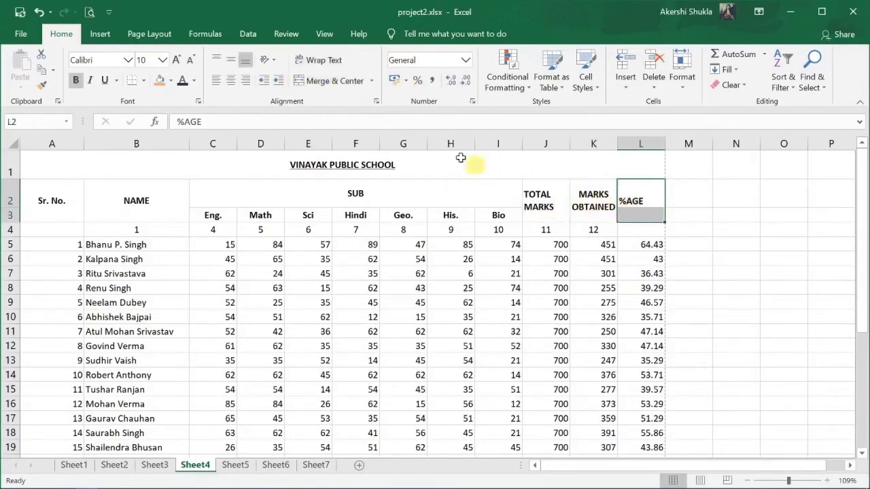
click(344, 89)
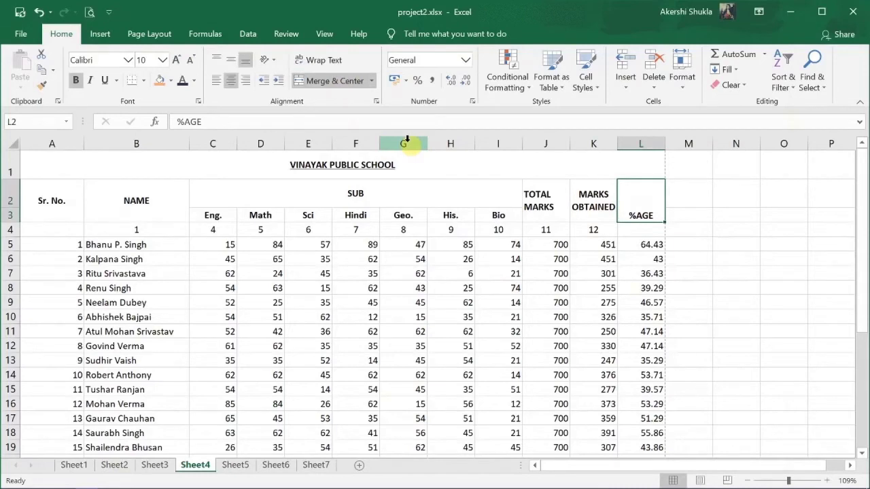
click(235, 62)
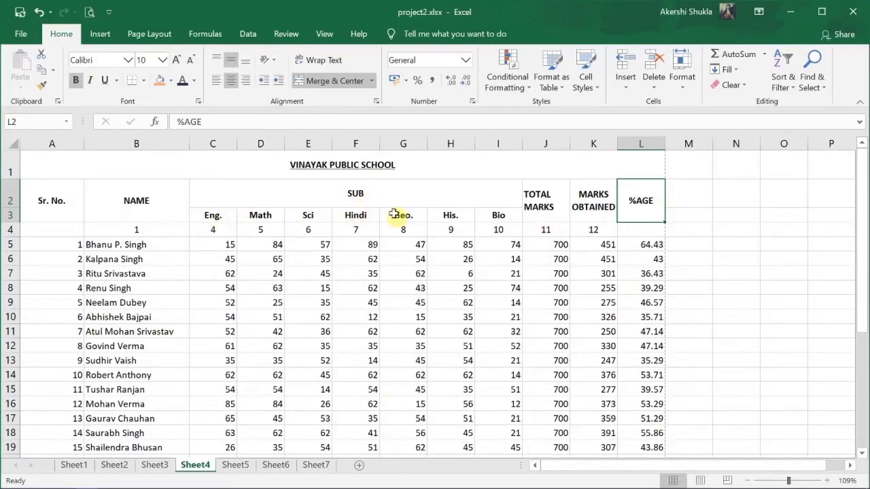
Preview Sheet4's print layout, then select the whole table from A1 to the last student.
click(89, 13)
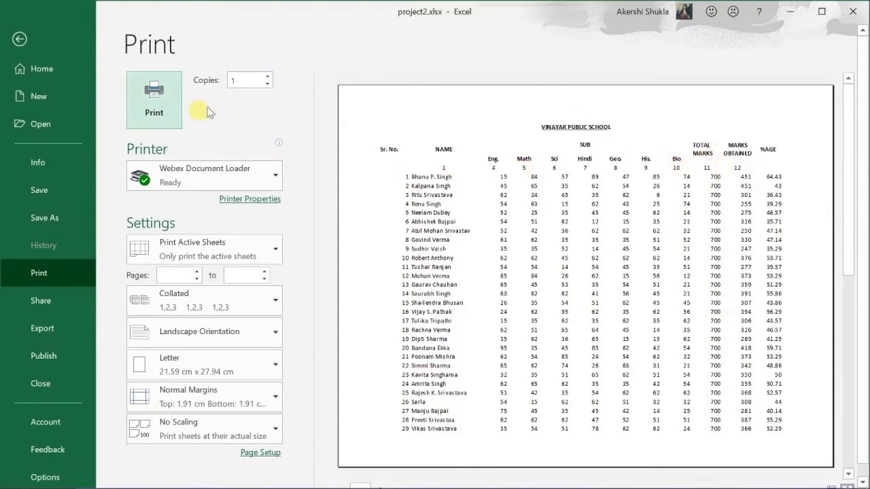
key(Escape)
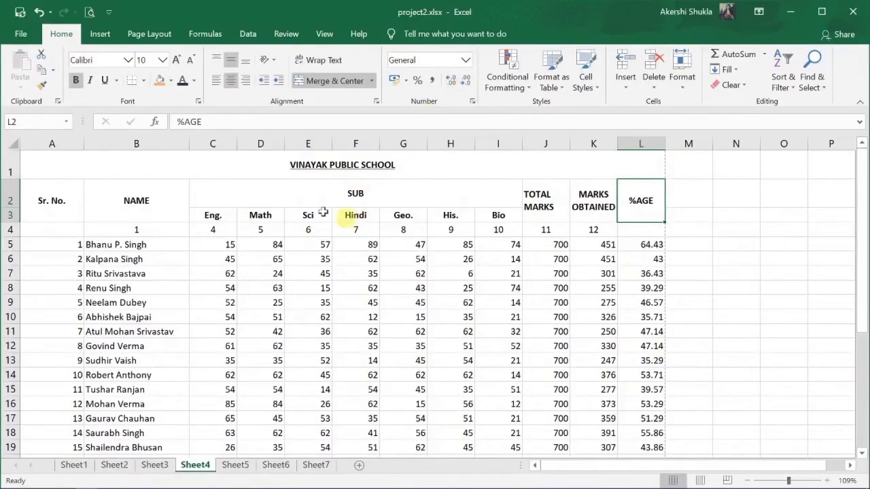
click(34, 164)
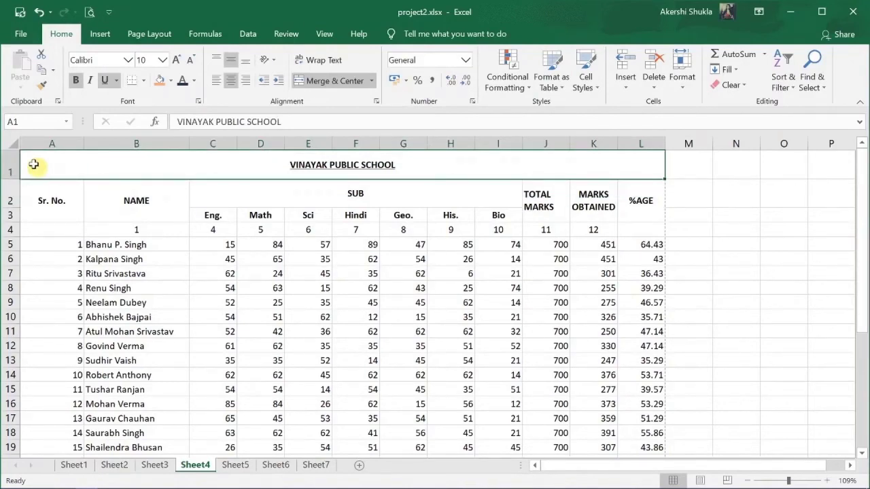
key(ctrl+shift+End)
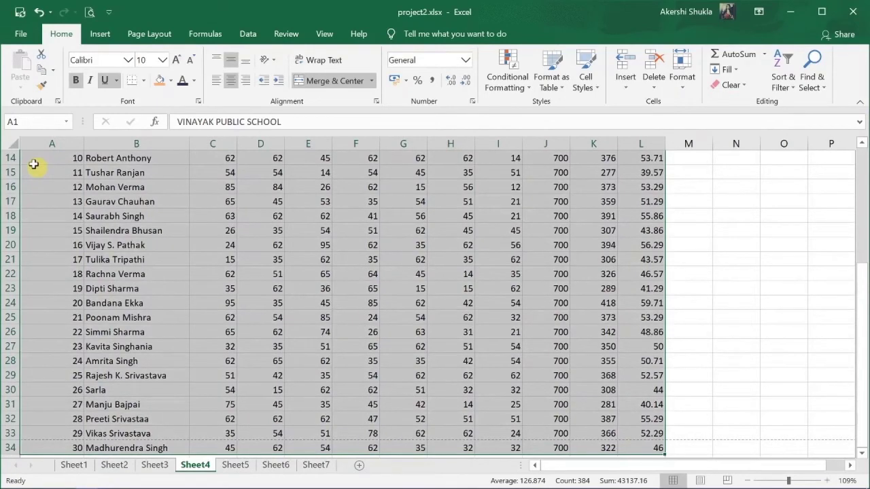
Apply a thick solid outline and inside borders to every cell of the Sheet4 marks table.
click(377, 104)
click(413, 100)
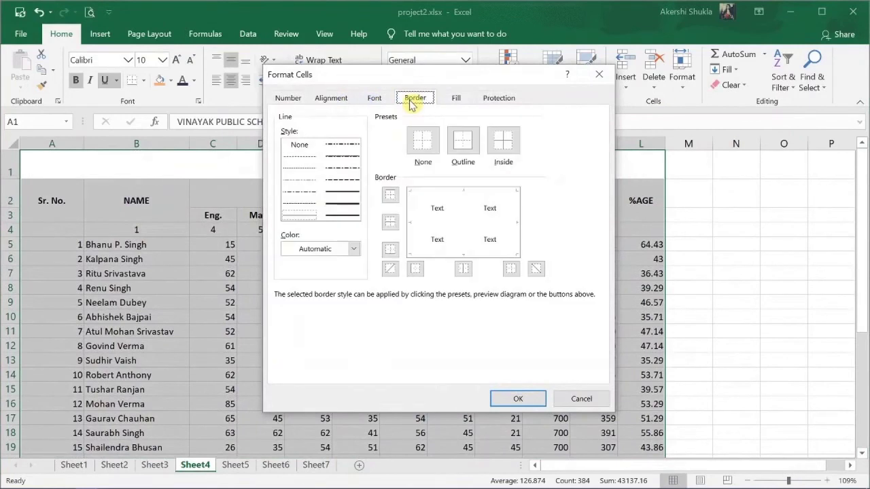
click(344, 210)
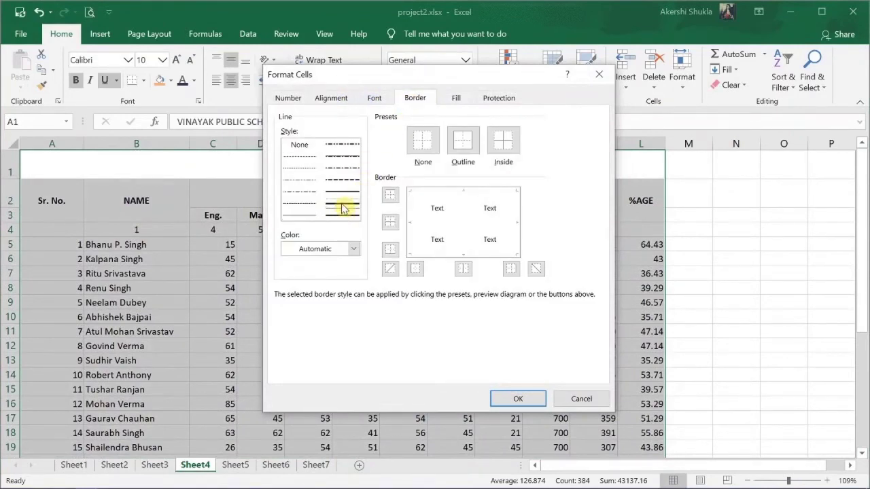
click(461, 141)
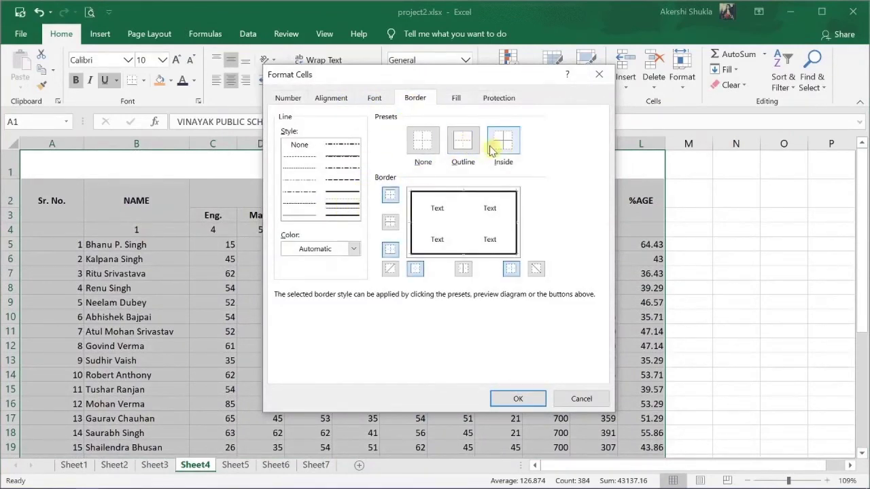
click(501, 135)
click(520, 399)
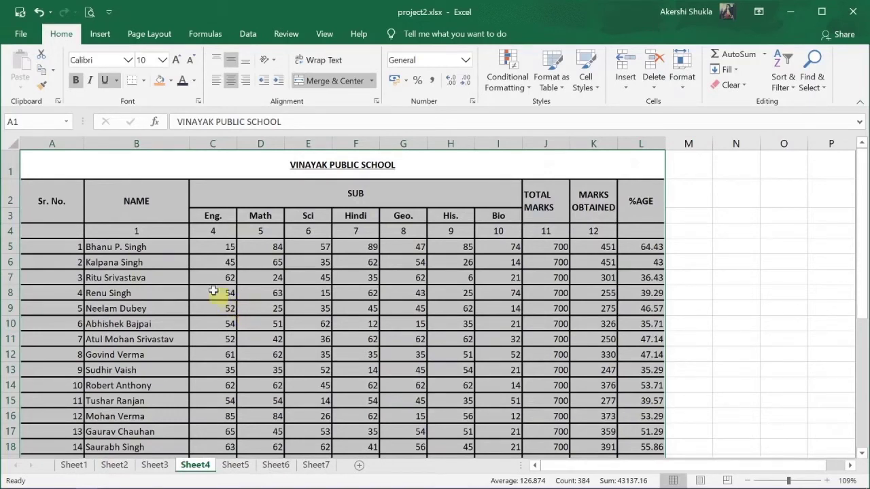
Check the print preview of Sheet4's bordered table, then move to Sheet5.
click(89, 12)
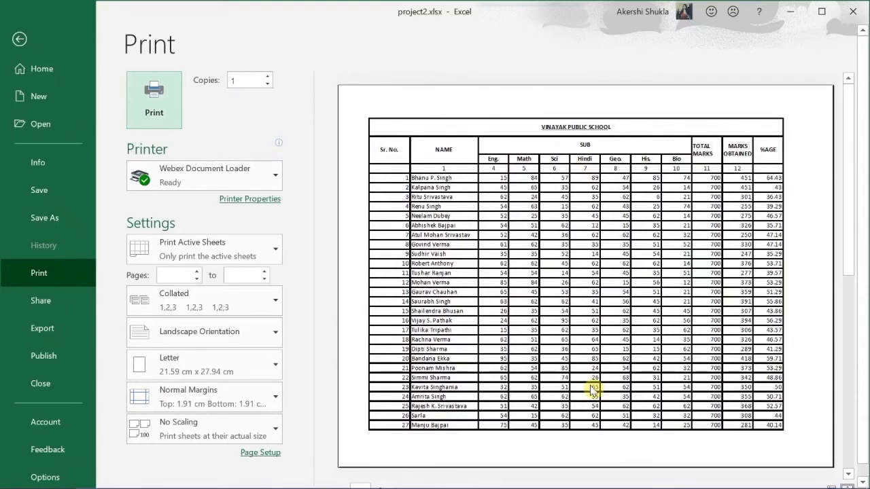
key(Escape)
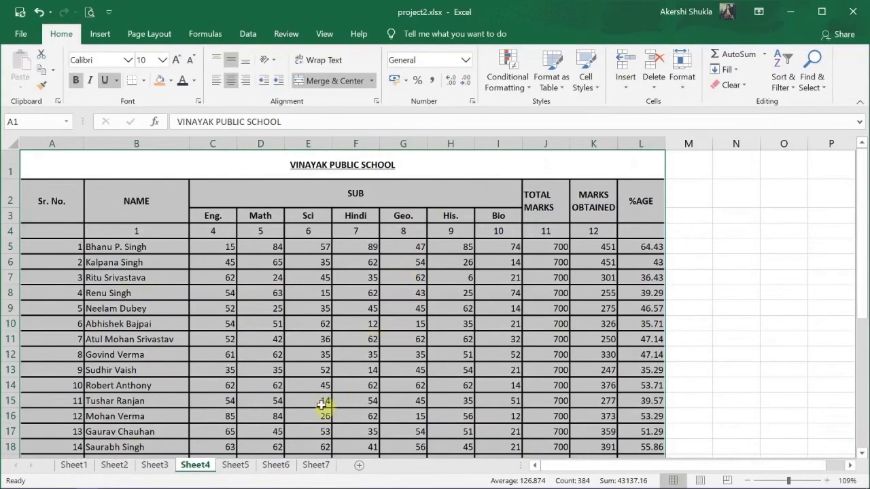
key(ctrl+Page_Down)
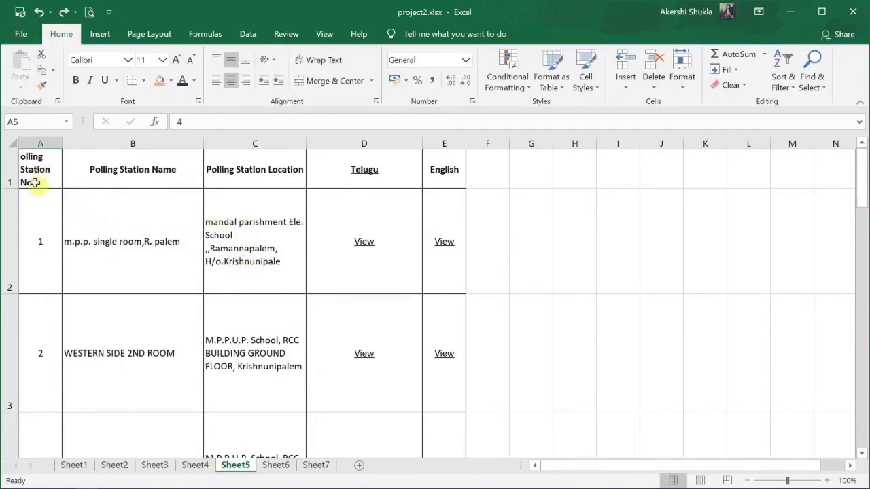
Select the polling table's header row, then go past Sheet6's tariff plans to Sheet7.
click(8, 182)
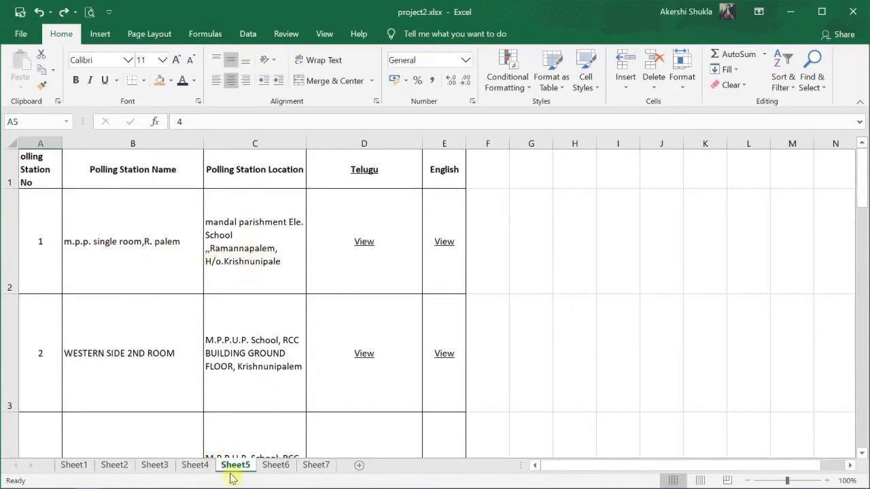
click(276, 465)
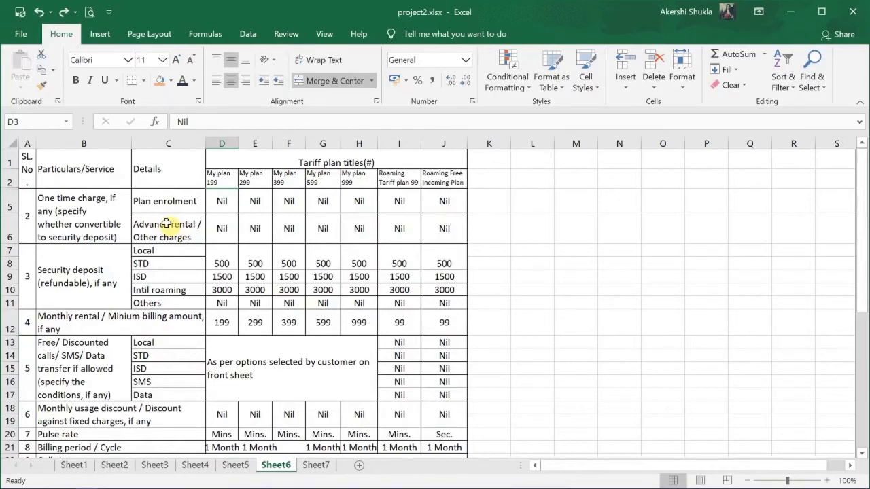
click(316, 465)
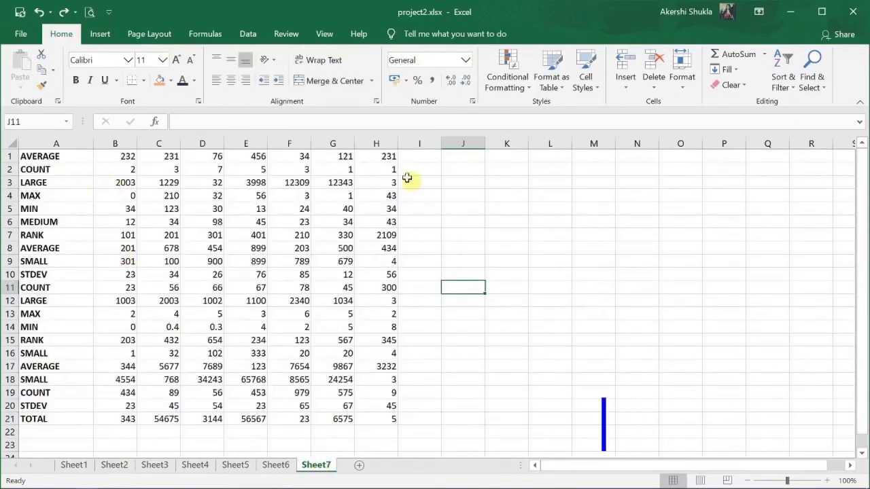
Enter the label AVERAGE in I1 and widen column I to fit it.
click(411, 156)
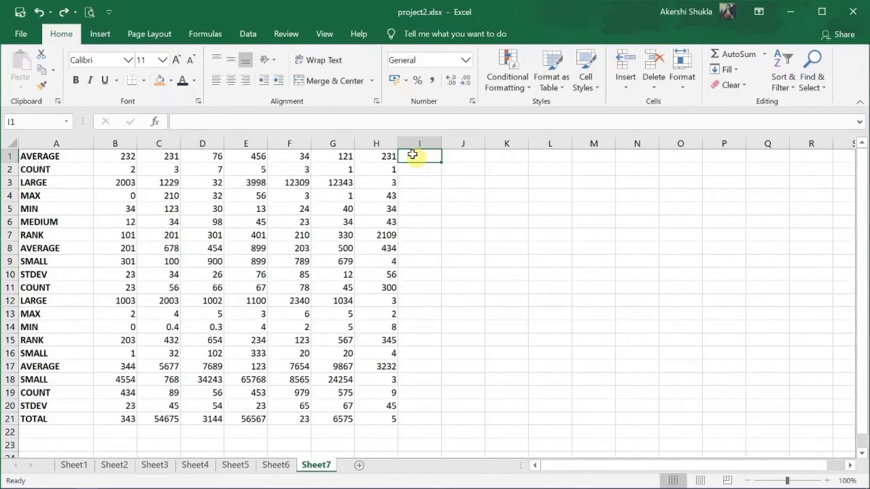
text(AV)
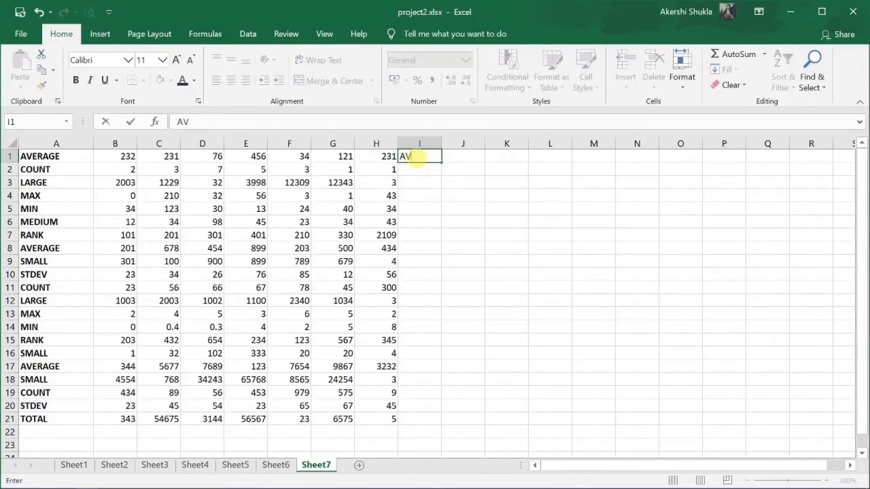
text(ERAGE)
click(442, 145)
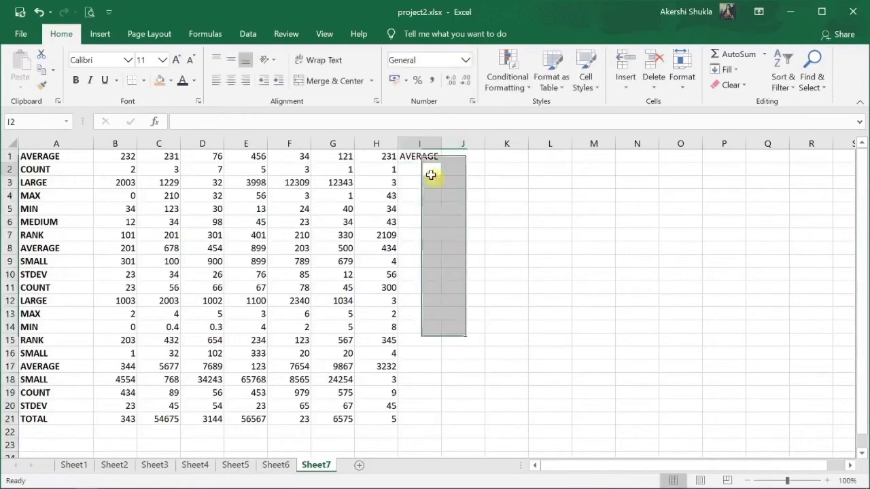
click(435, 156)
drag(442, 143, 469, 141)
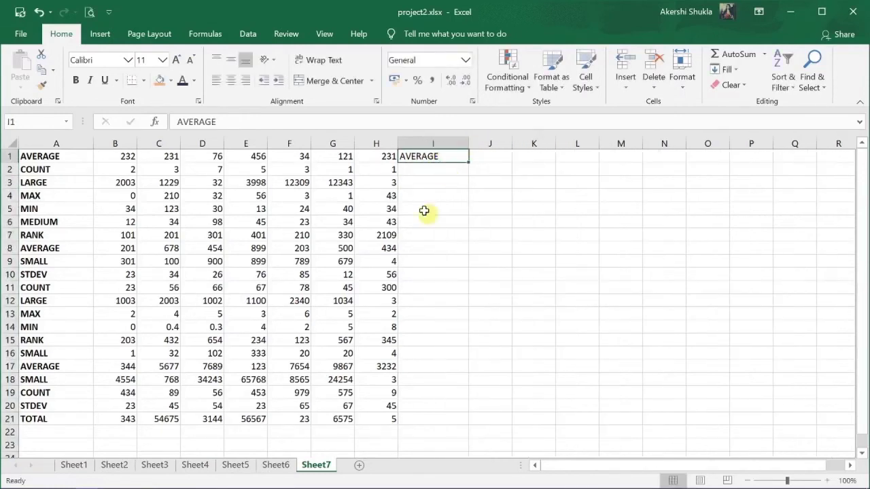
click(424, 209)
click(427, 159)
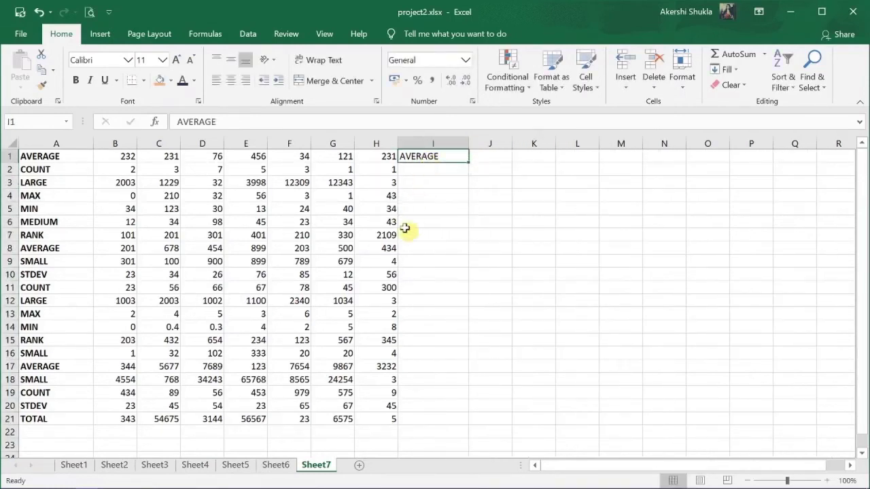
Enter the value 500 in J1.
click(479, 156)
text(5)
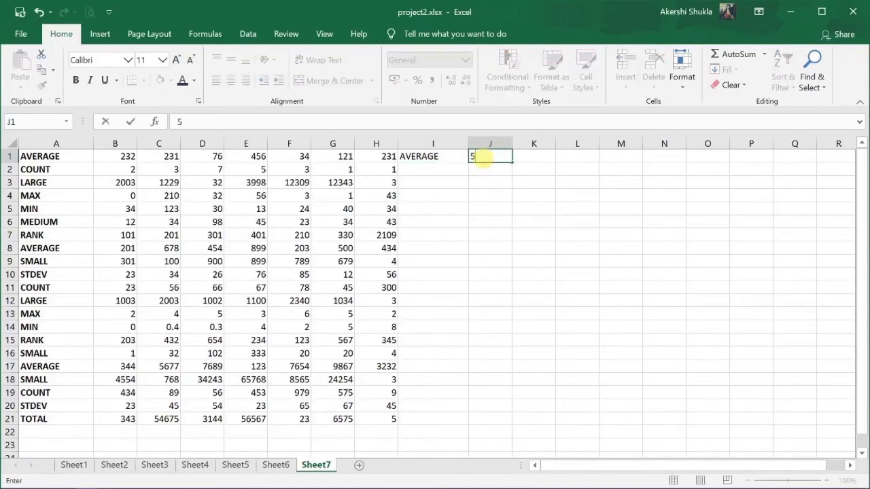
text(00)
key(Return)
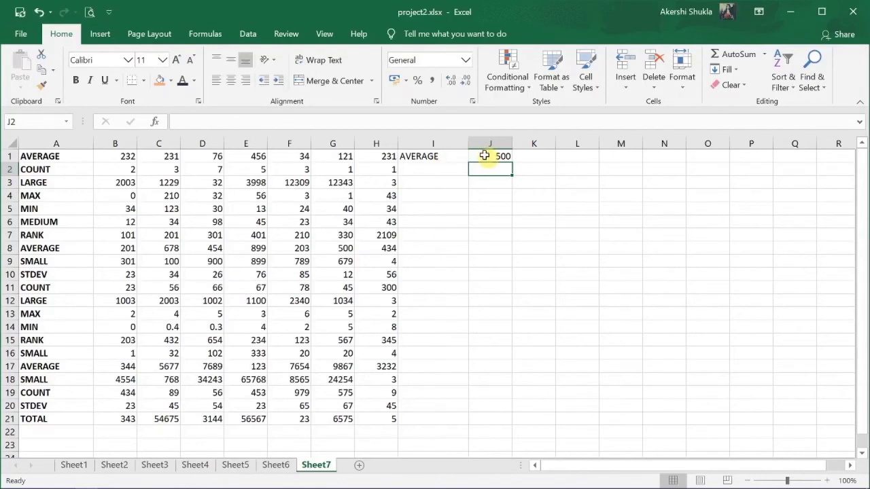
Give A1:H1 dark text, an orange fill and 14-point font size.
click(43, 155)
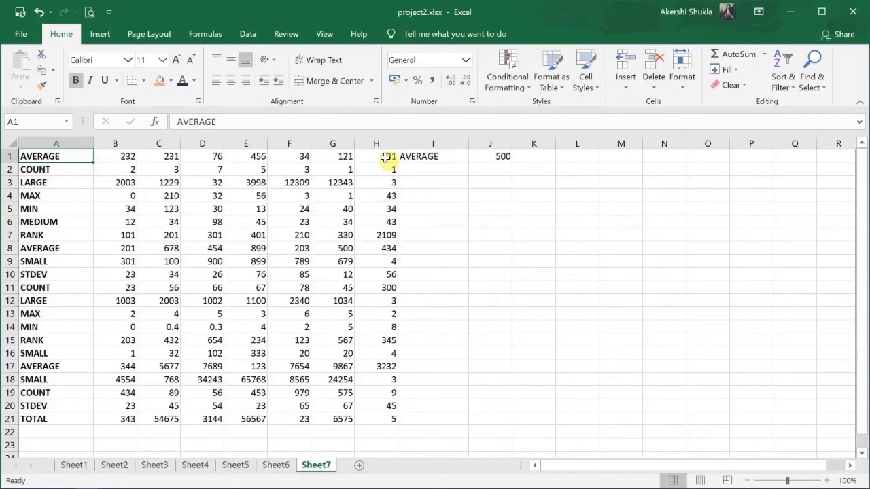
shift+click(385, 157)
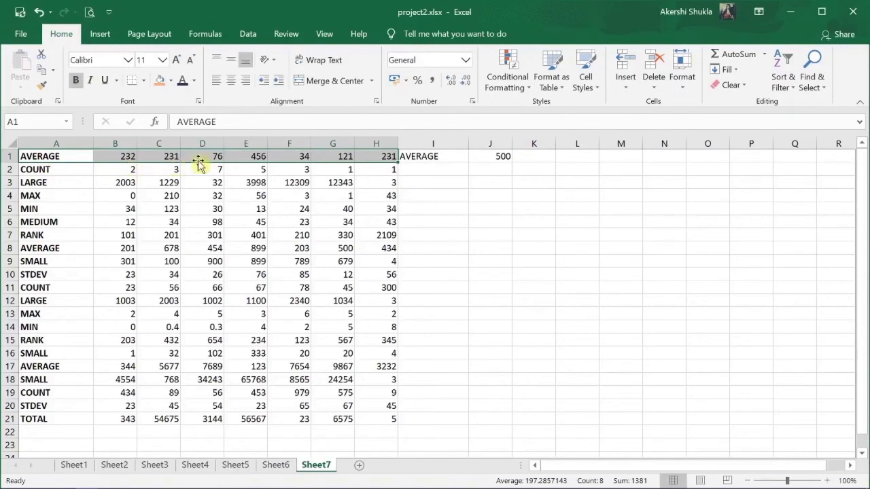
click(194, 80)
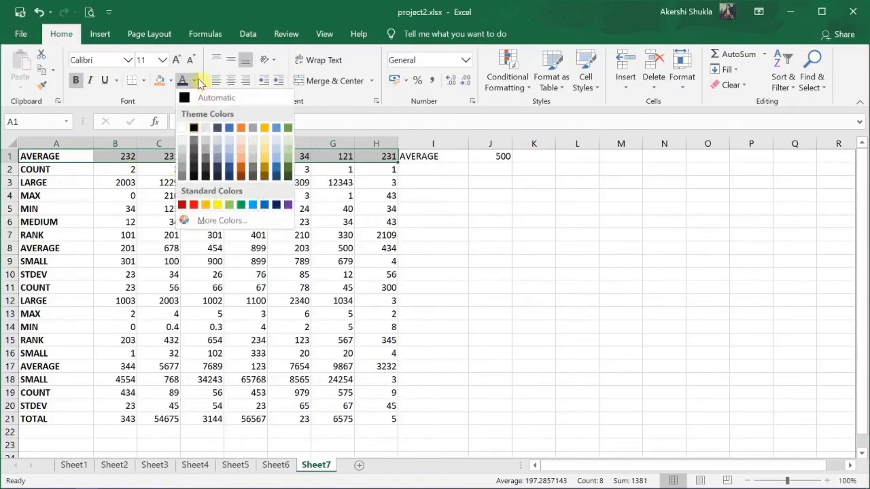
click(217, 167)
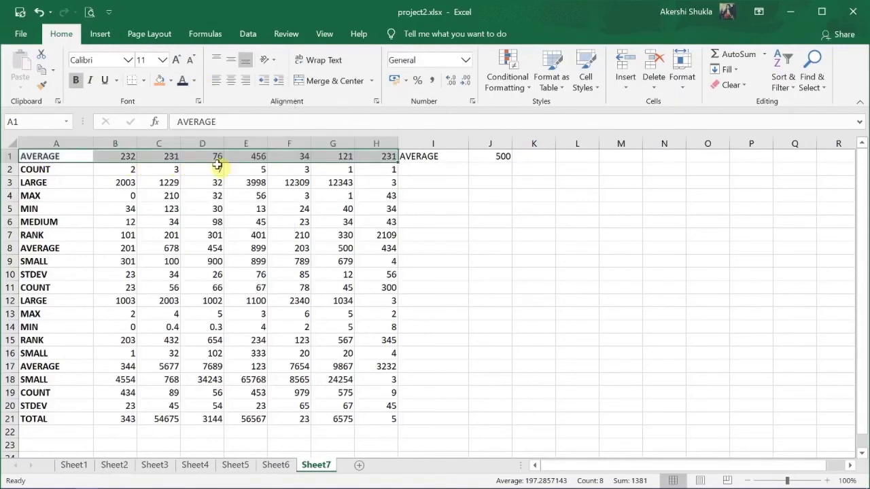
click(159, 80)
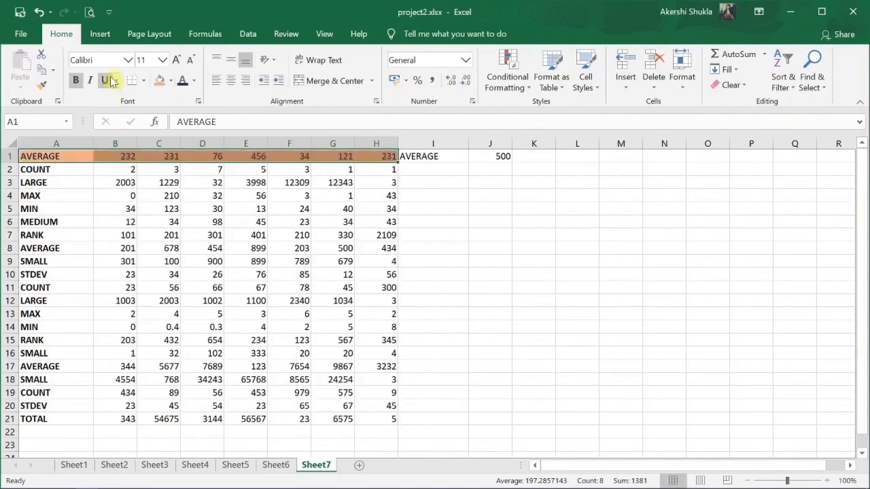
click(161, 61)
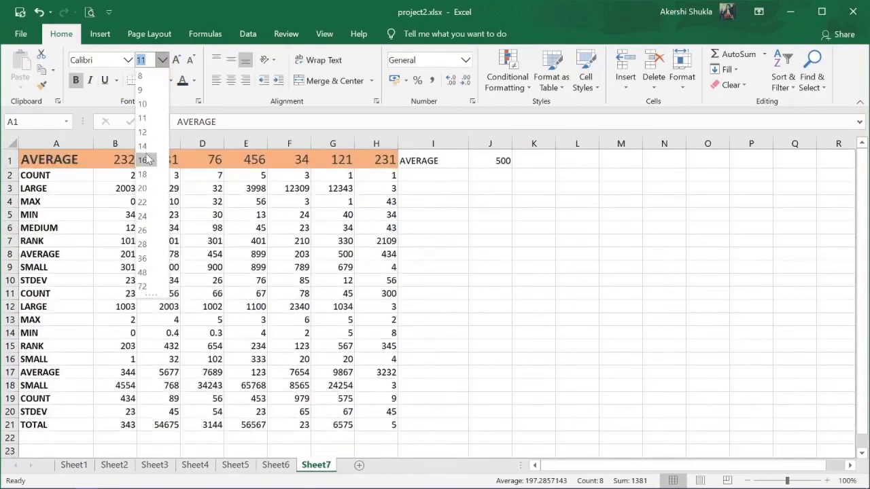
click(145, 150)
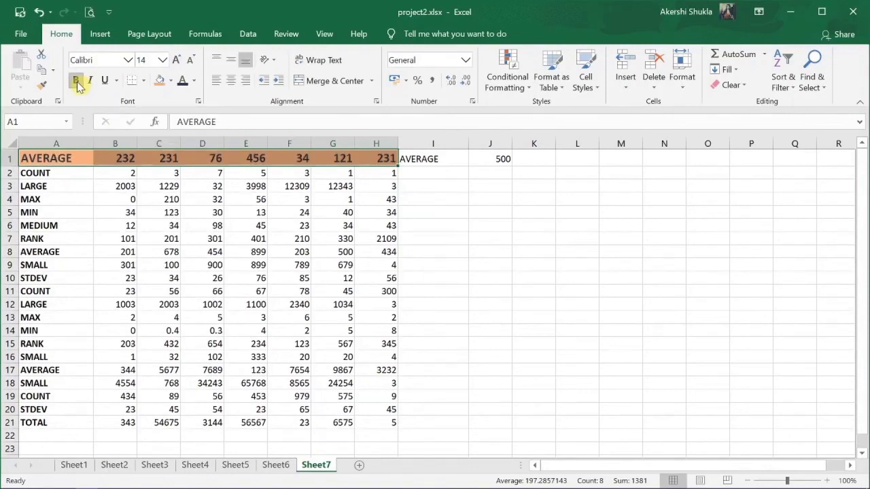
Format Painter row 1's orange 14-point style onto MEDIUM row A6:H6 and LARGE label A12.
click(39, 85)
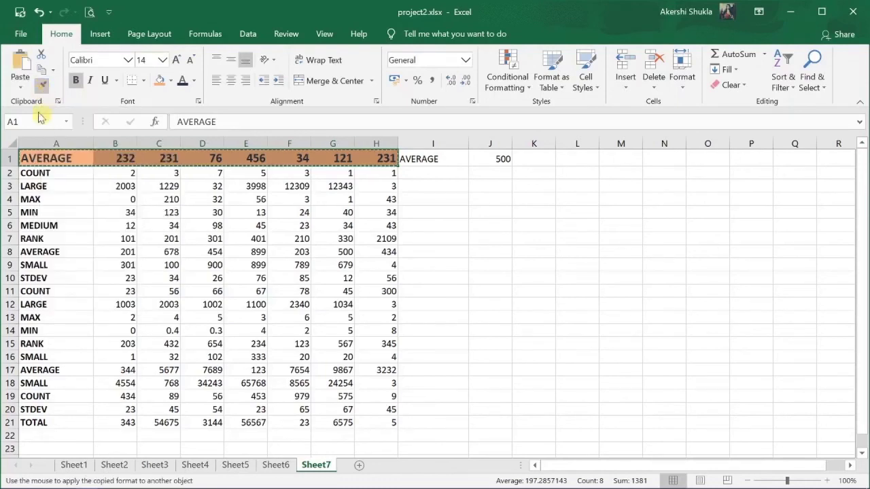
click(54, 226)
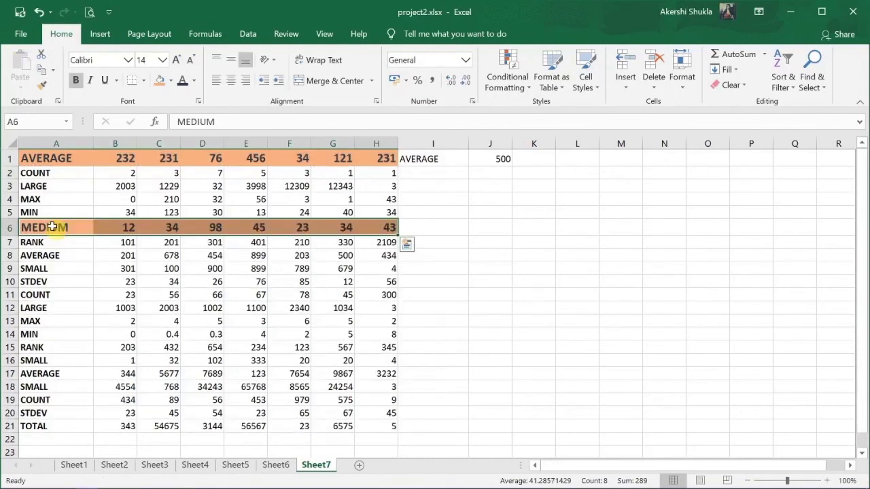
click(83, 254)
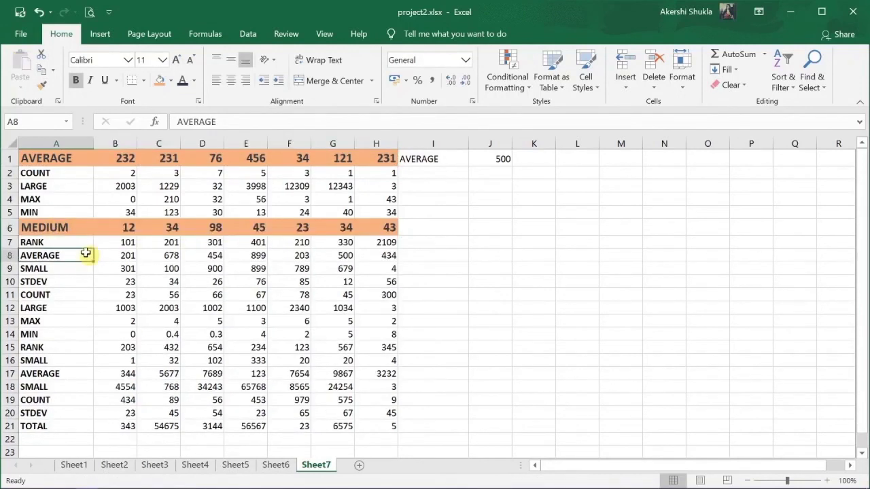
click(61, 227)
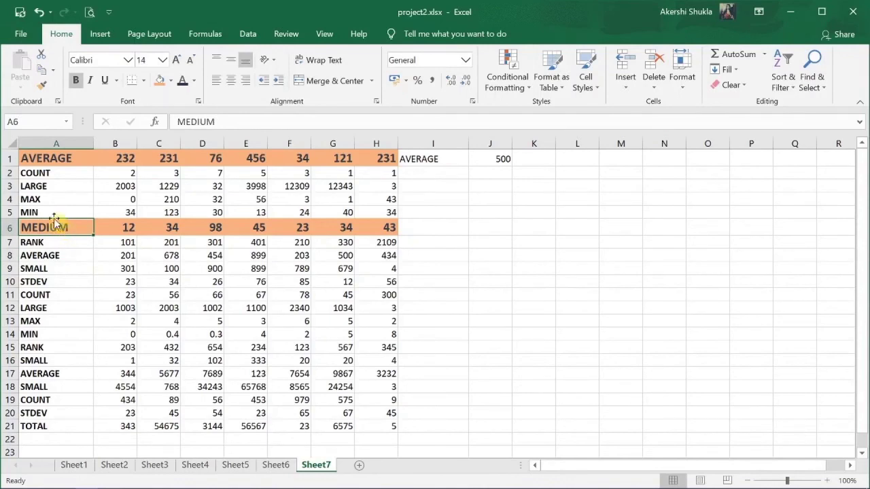
click(43, 86)
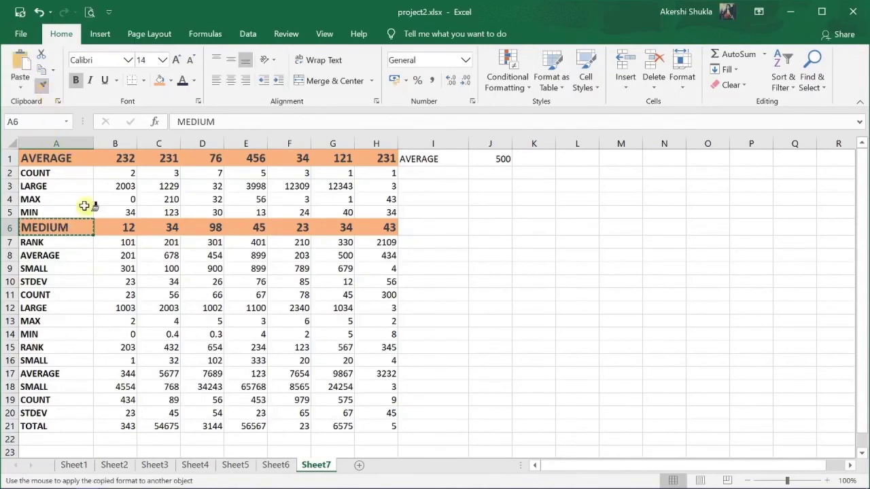
click(42, 309)
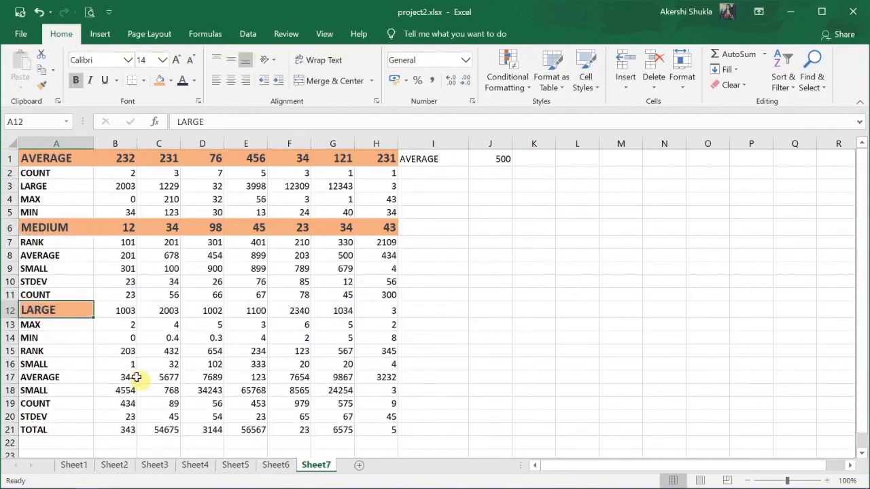